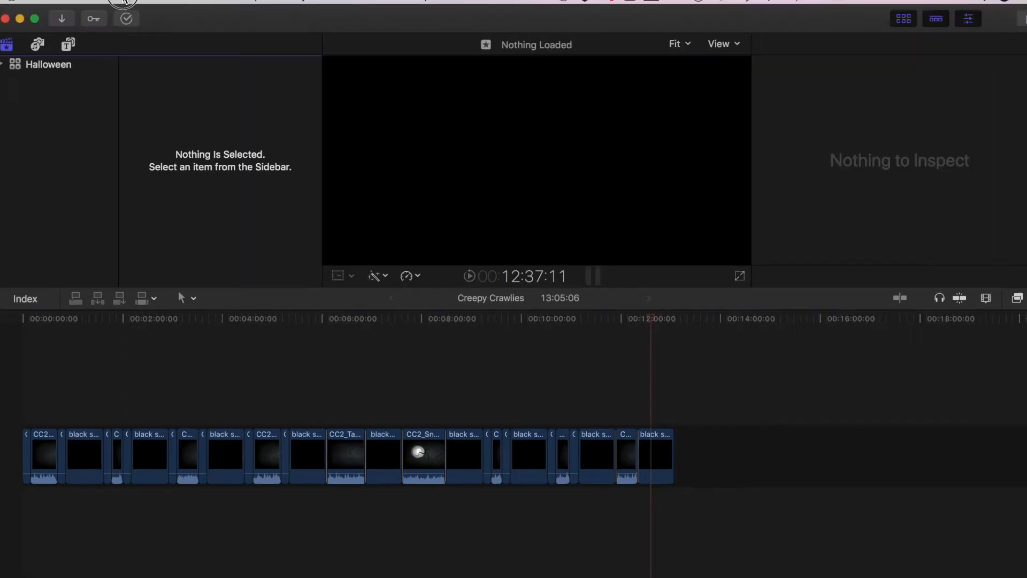
Step: Create a new library named TEST in the Movies folder
left_click(123, 2)
mouse_move(128, 13)
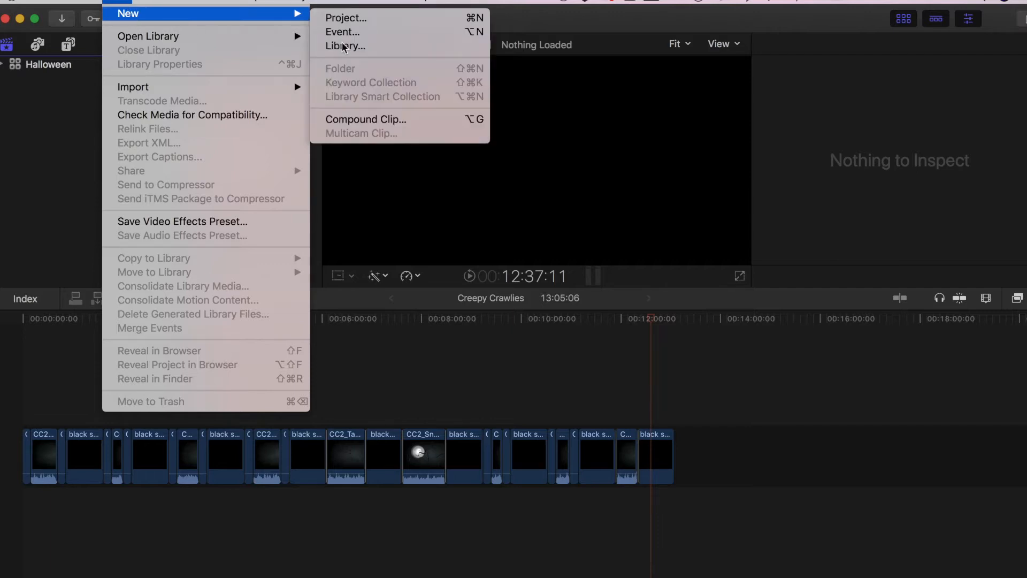
left_click(356, 46)
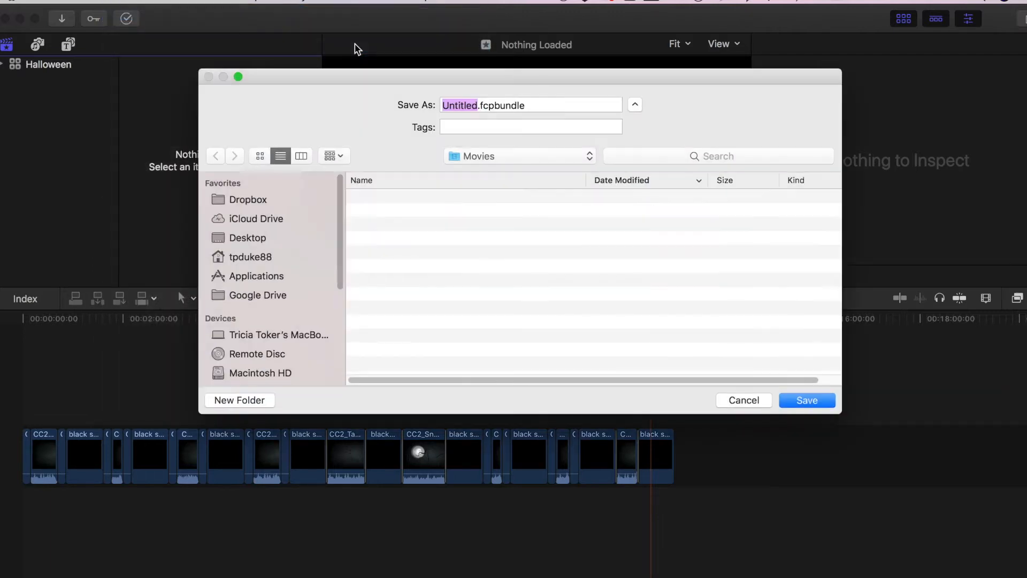
type("TEST")
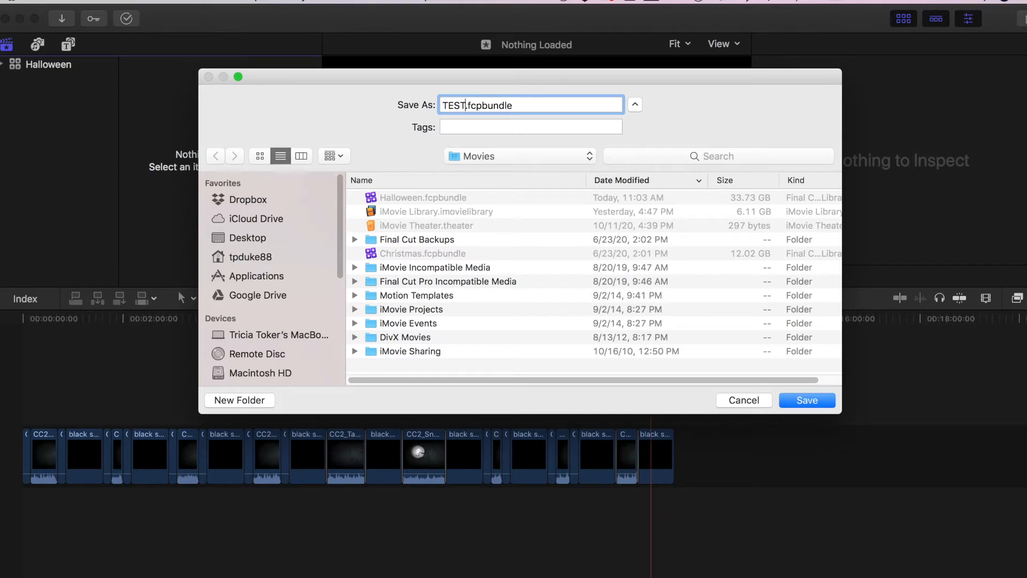
key("Return")
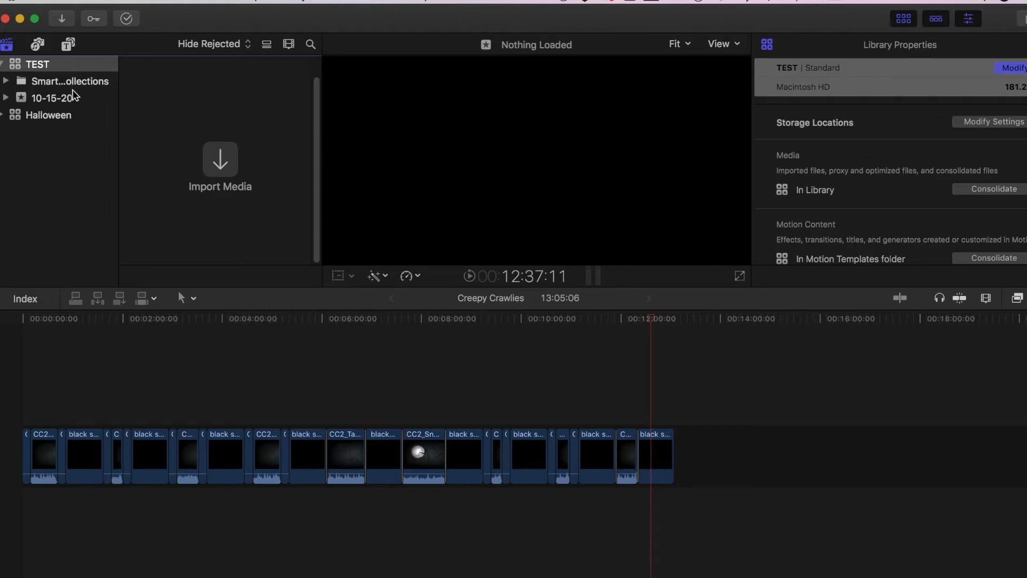
Step: Delete the Smart Collections folder from the TEST library
left_click(60, 84)
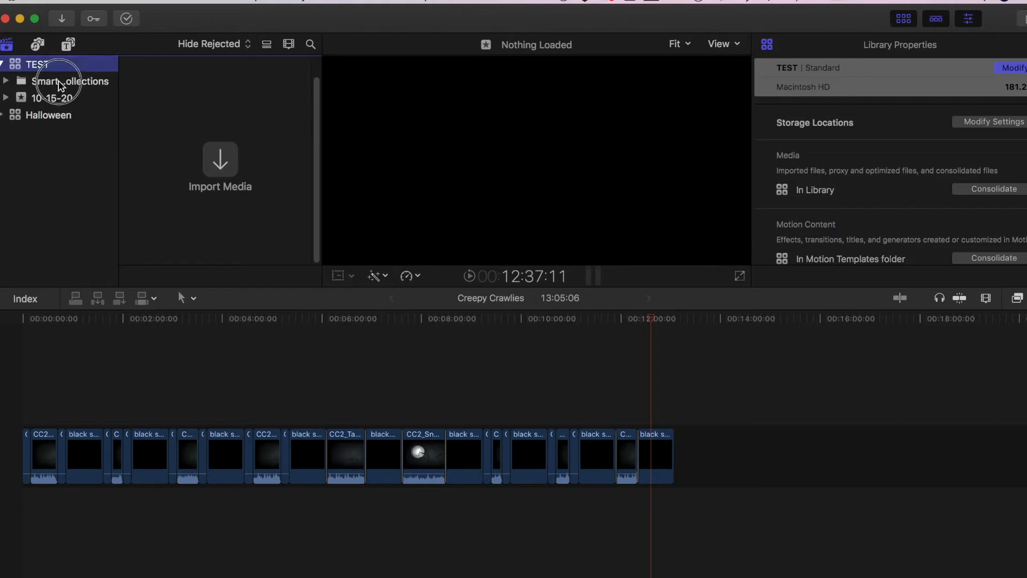
right_click(60, 84)
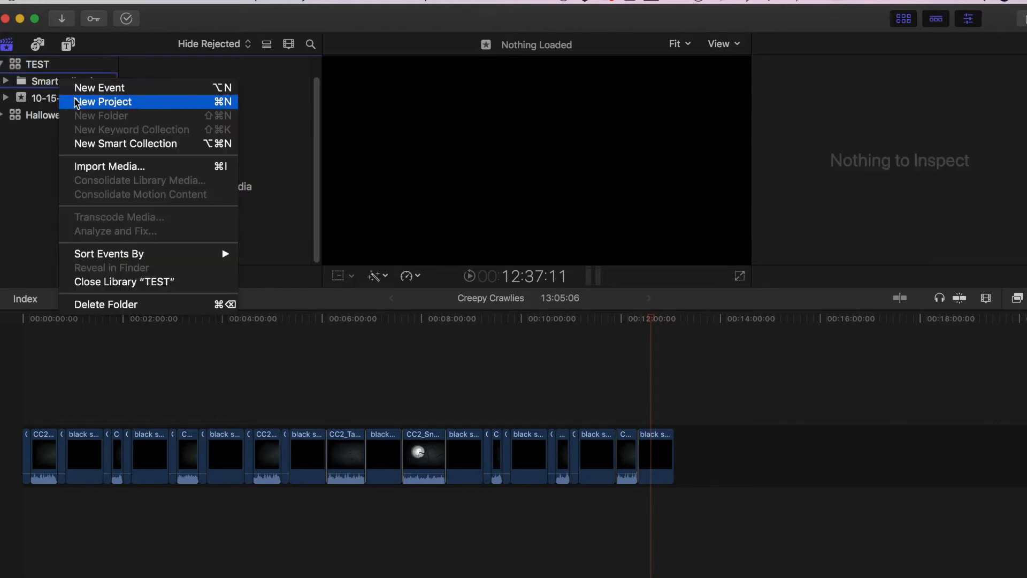
left_click(120, 307)
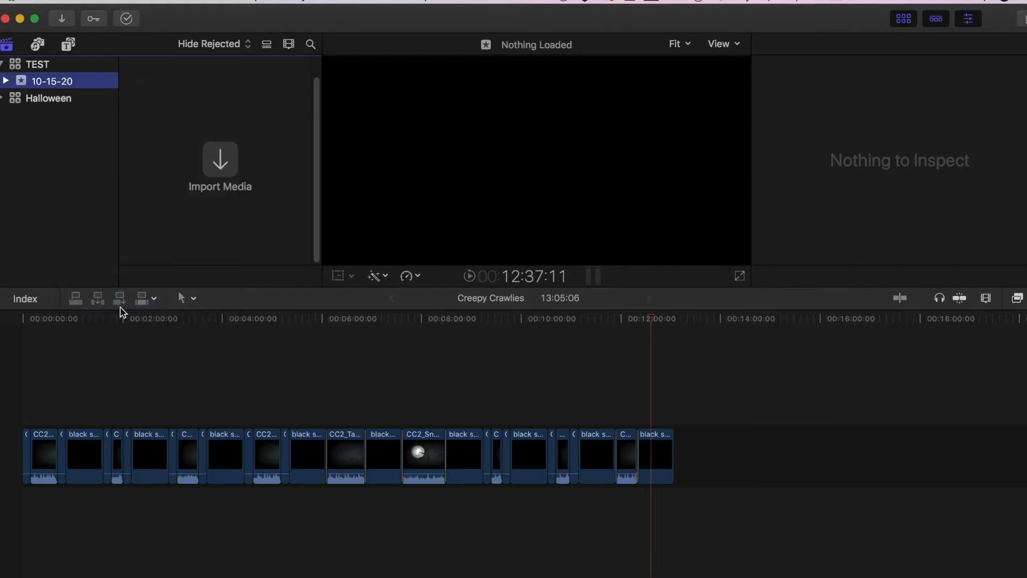
Step: Rename the TEST library's 10-15-20 event as MAIN SHOW
left_click(34, 81)
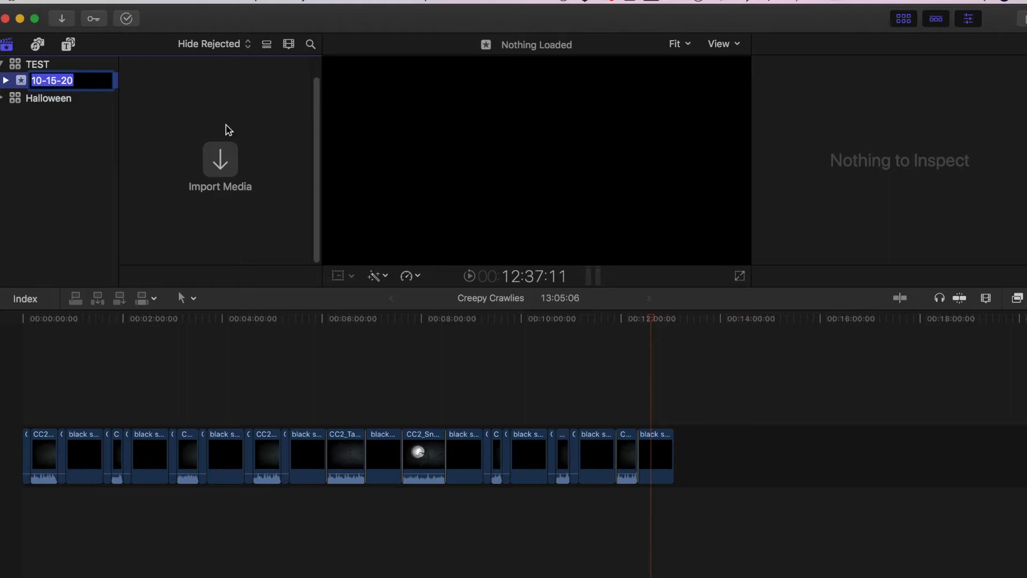
type("MAIN ")
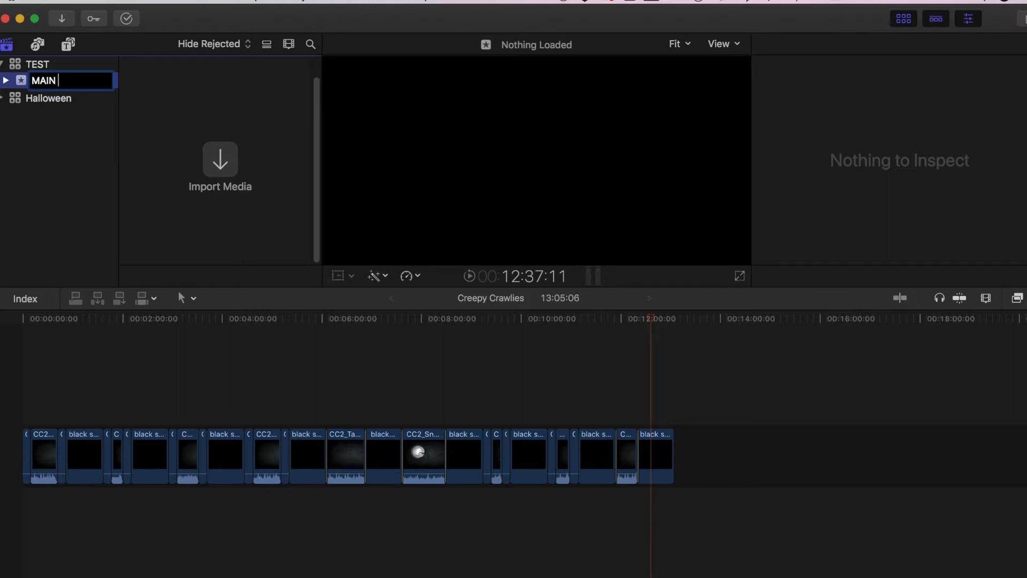
type("SHOW")
key("Return")
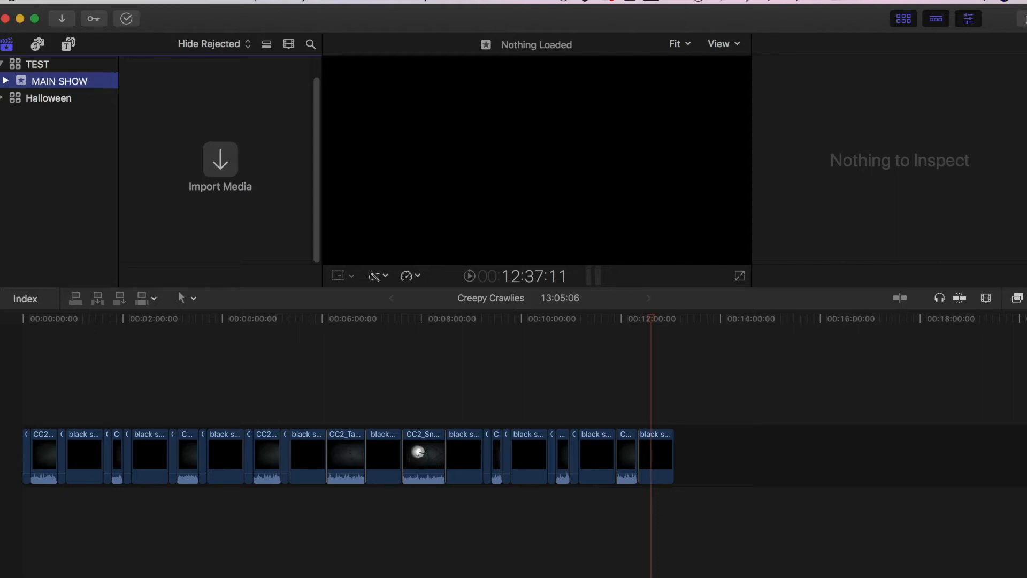
Step: Open the MAIN SHOW project from the Halloween library and examine its stacked clips in the timeline
left_click(3, 99)
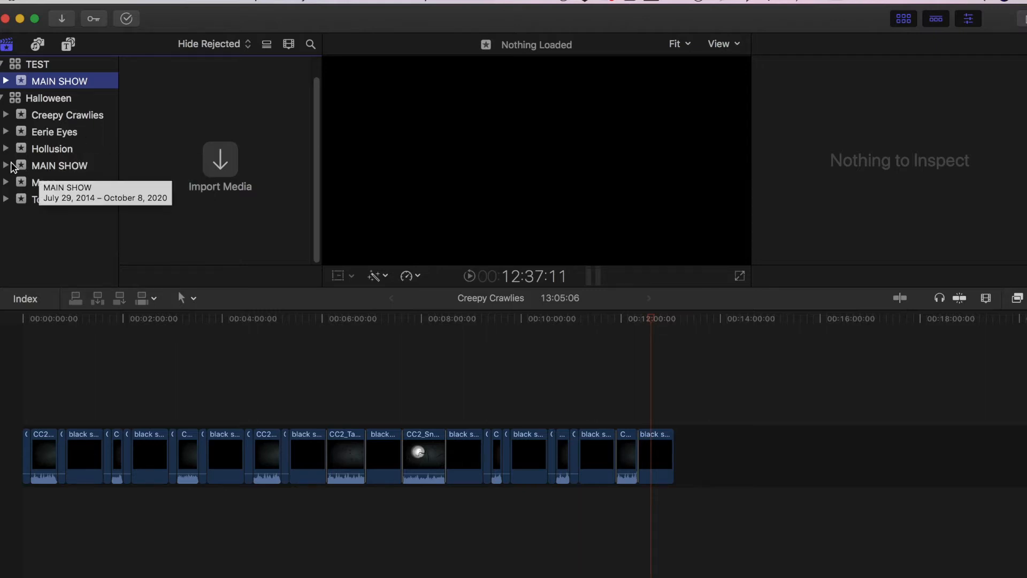
left_click(45, 167)
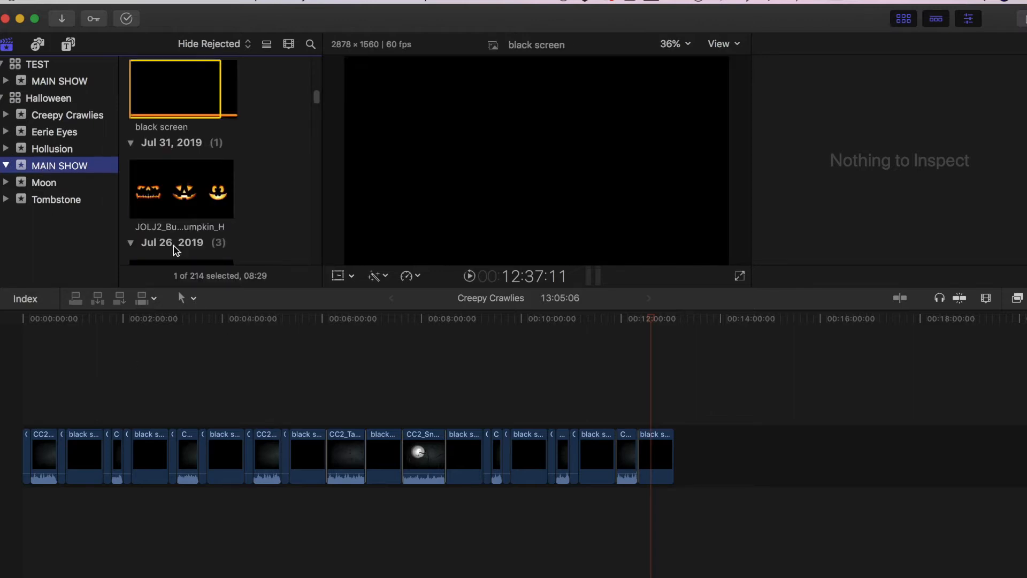
scroll(196, 121, "up", 10)
left_click(204, 138)
double_click(205, 138)
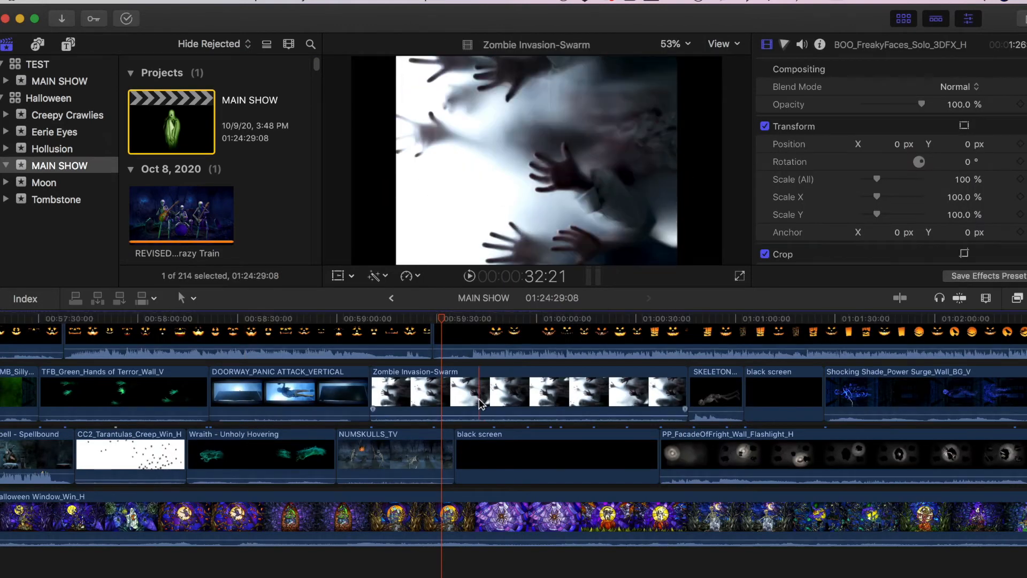
scroll(267, 407, "up", 5)
scroll(240, 430, "down", 1)
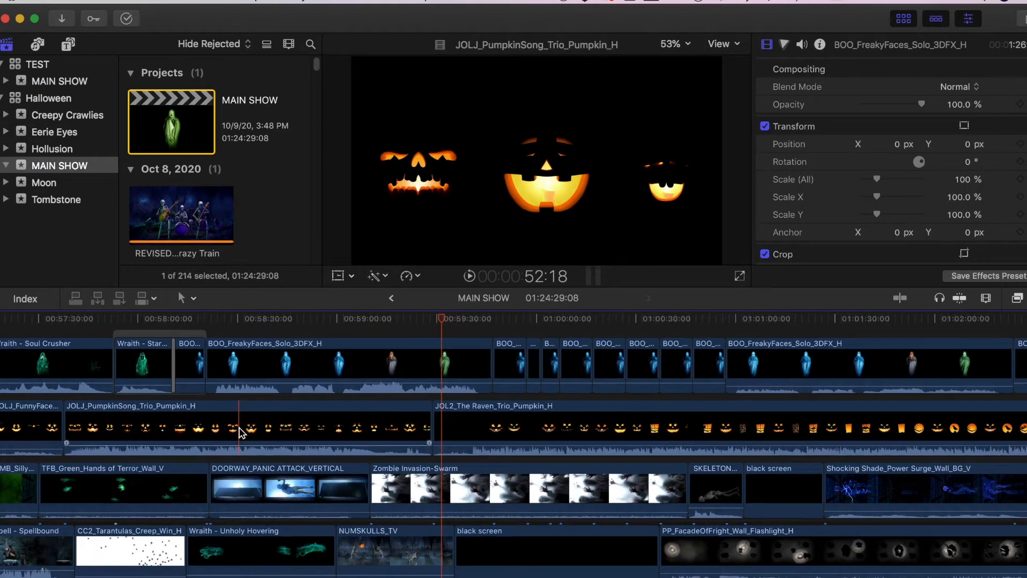
Step: Start a media import into the TEST library's MAIN SHOW event and browse to the DIGITAL DECORATIONS folder
left_click(69, 83)
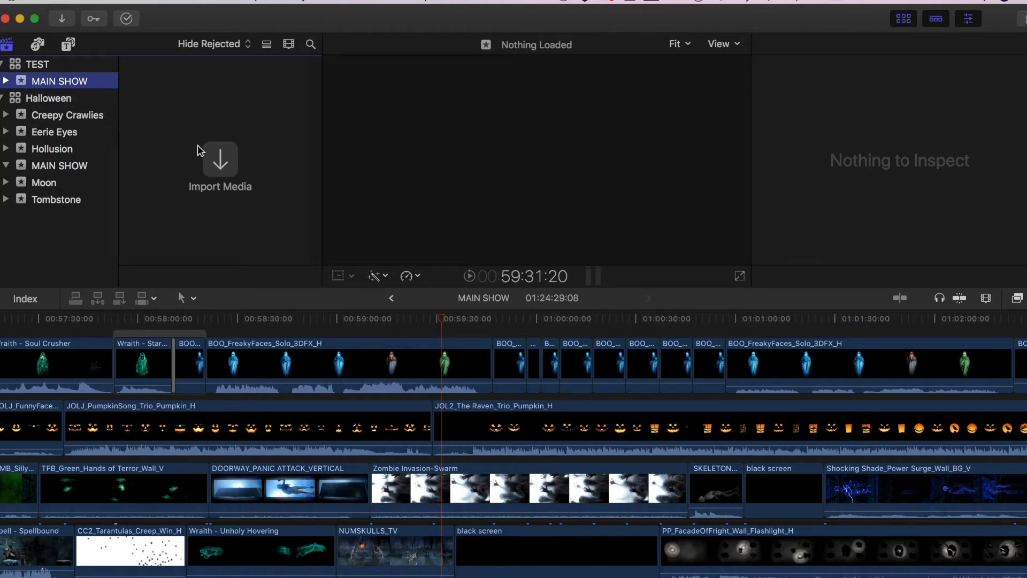
left_click(223, 158)
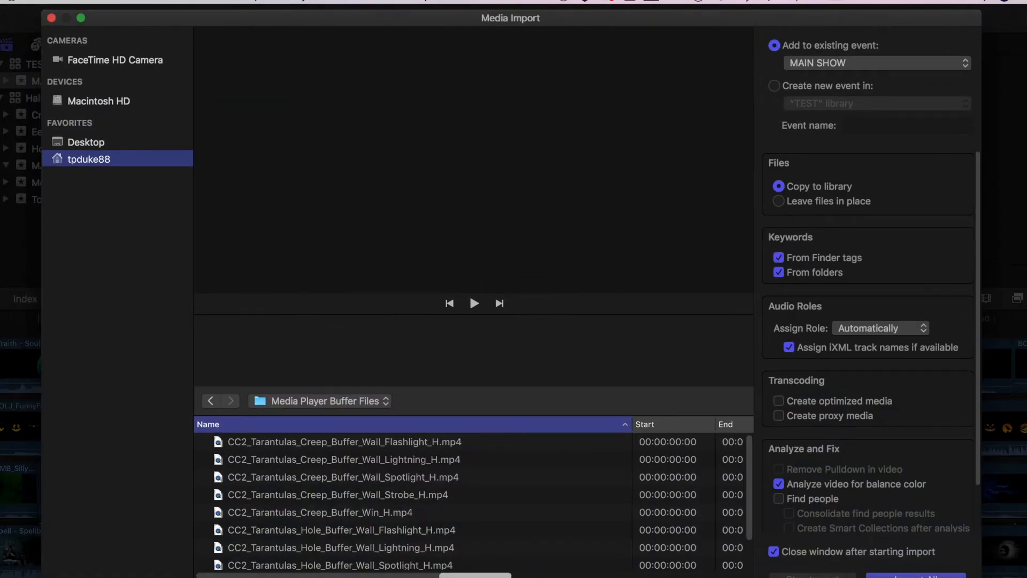
left_click(364, 401)
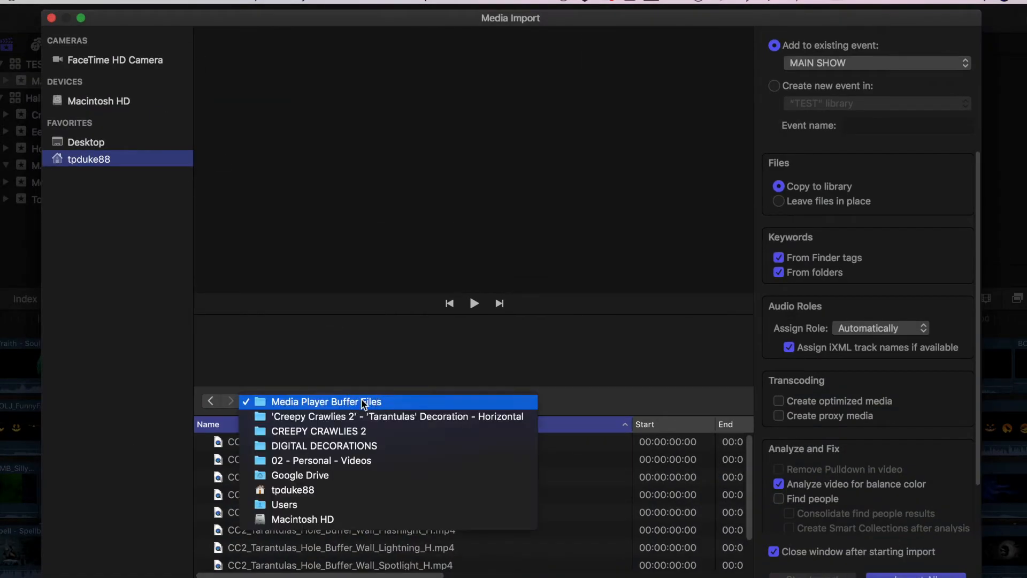
left_click(342, 446)
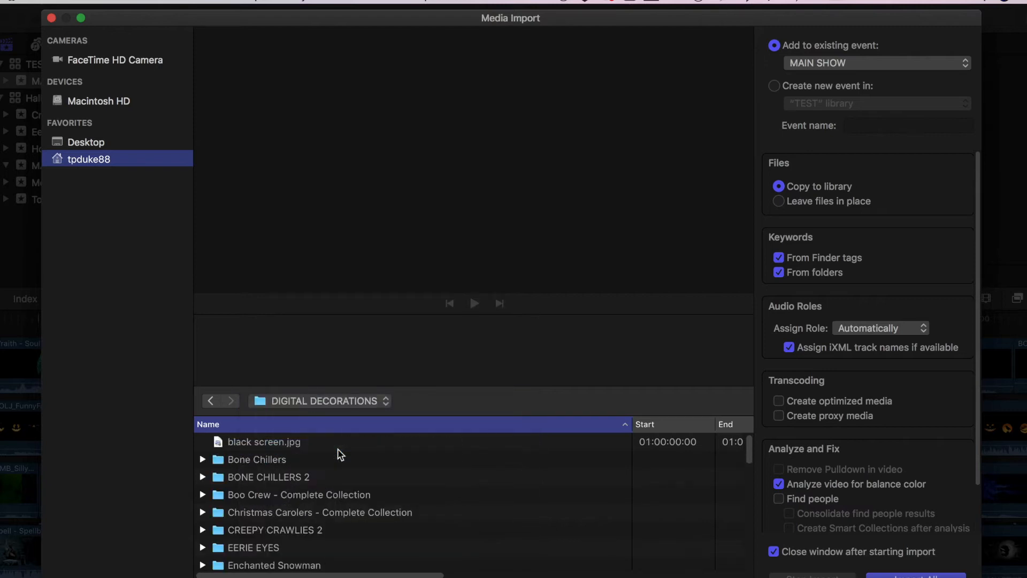
Step: Import BC2_Bone Cage_Holl_H.mp4 from the horizontal Hollusion folder of Silly Skeletons 2 in BONE CHILLERS 2
left_click(278, 480)
left_click(279, 481)
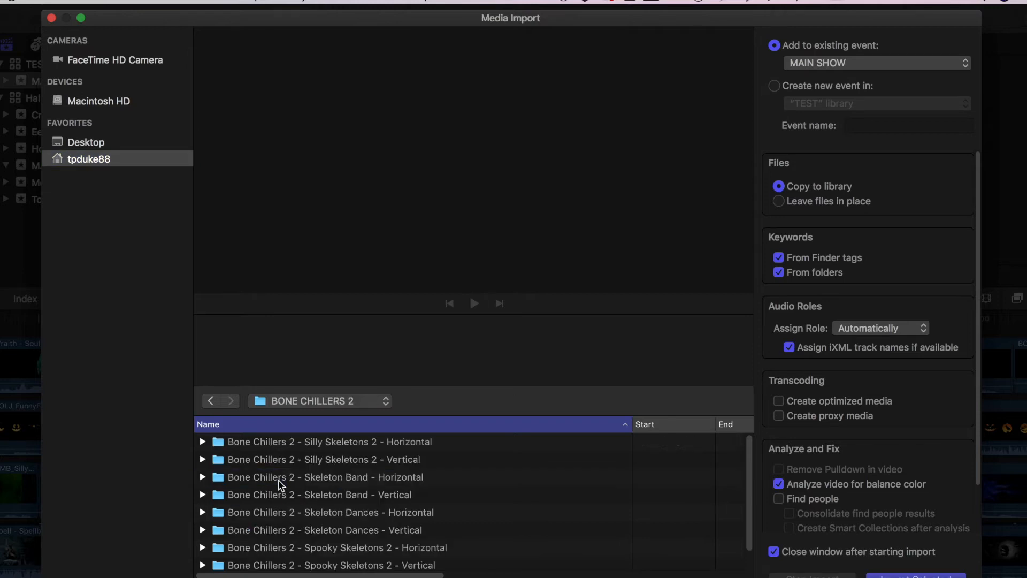
left_click(363, 444)
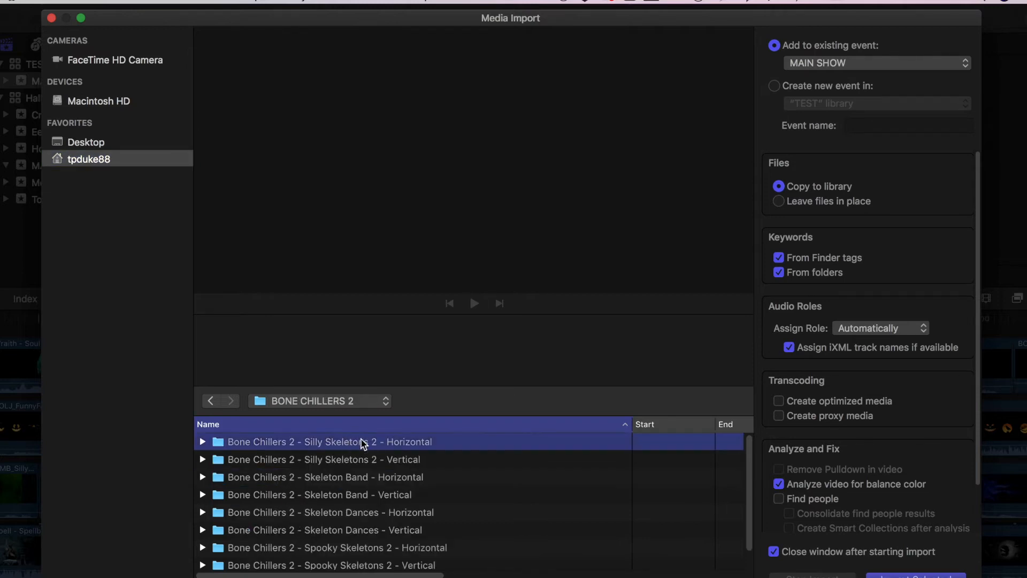
double_click(362, 444)
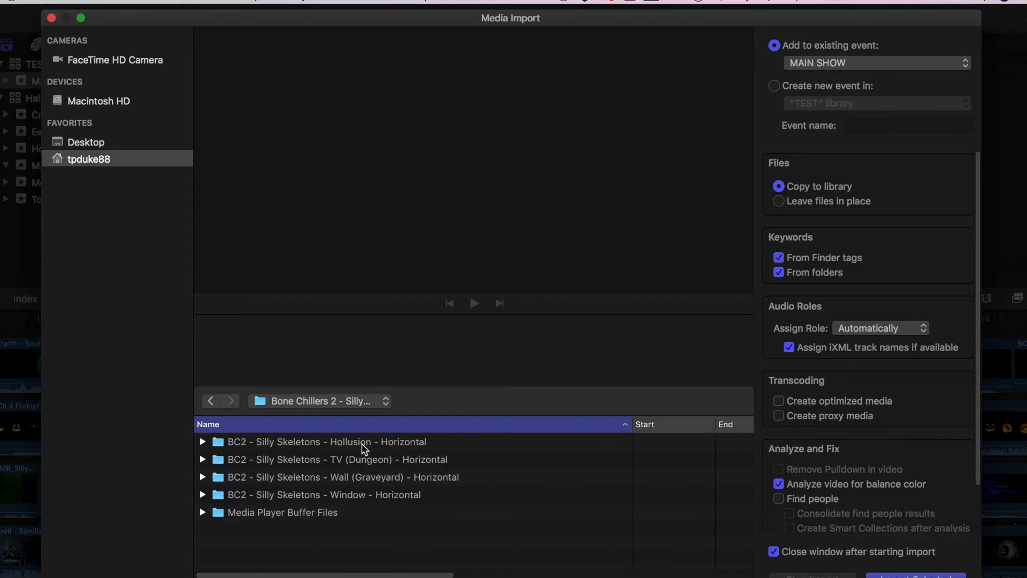
double_click(285, 448)
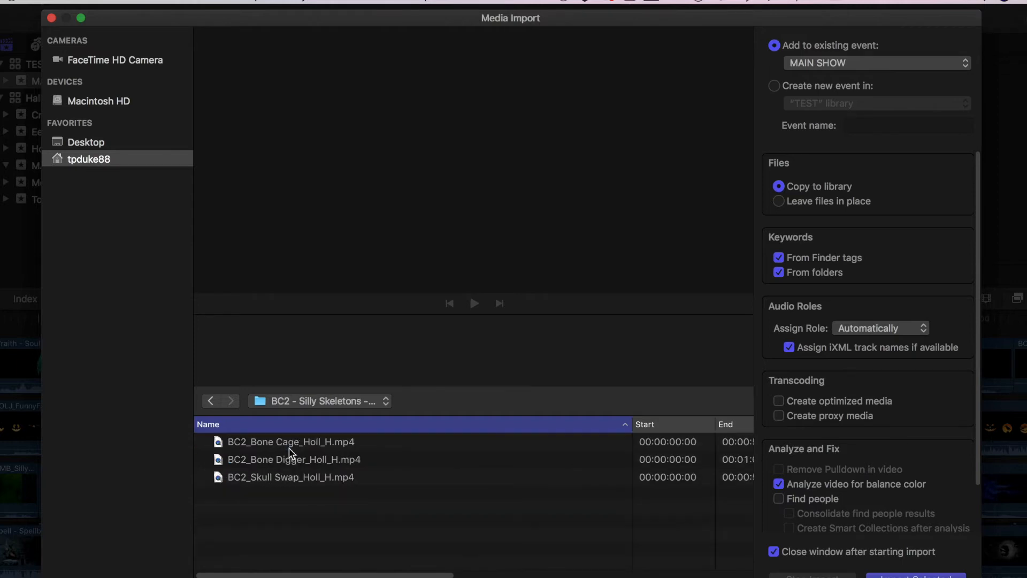
double_click(287, 447)
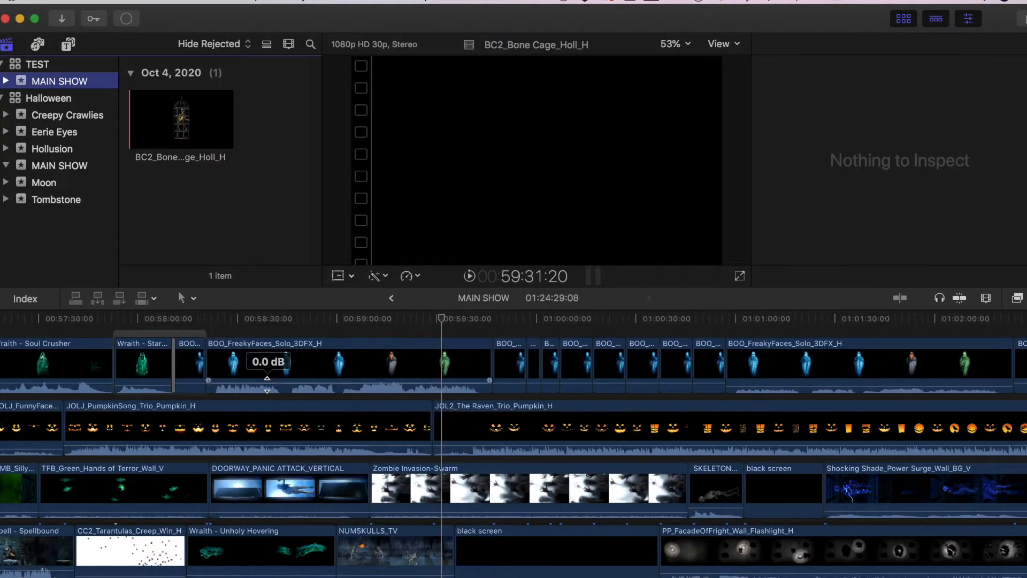
Step: Start another media import for the MAIN SHOW event, keeping the Silly Skeletons Hollusion horizontal folder as the source
left_click(124, 3)
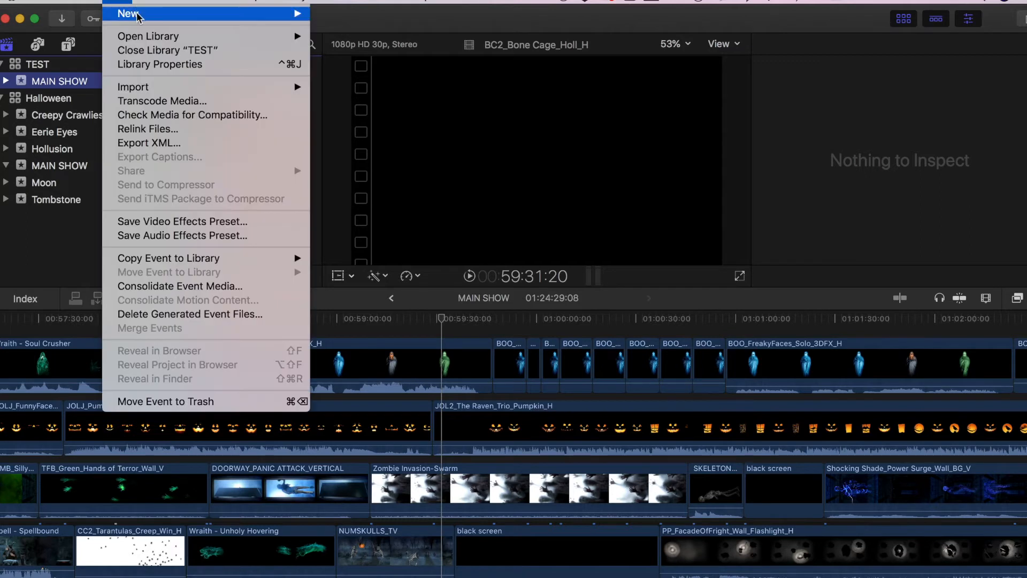
left_click(79, 229)
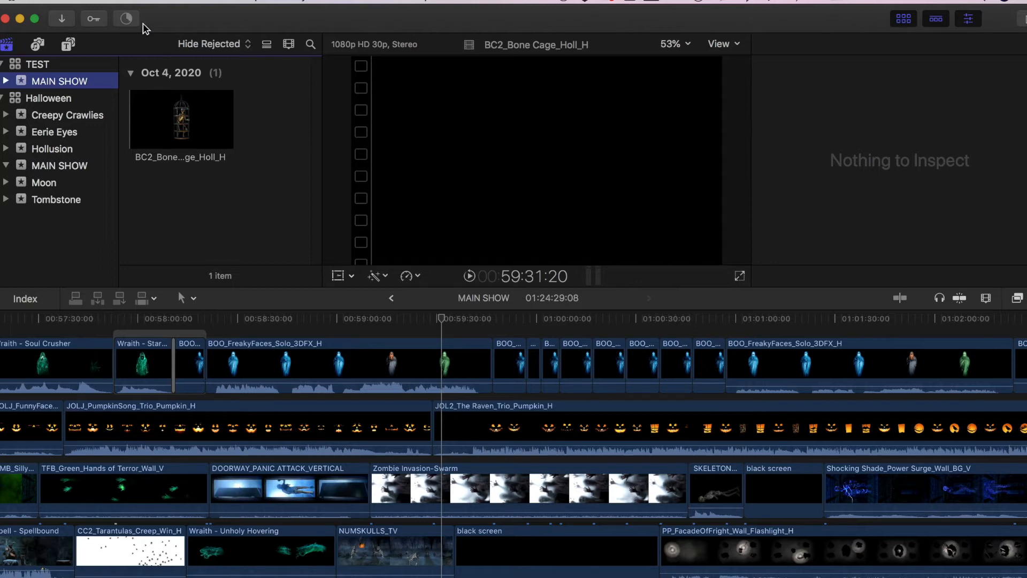
left_click(118, 2)
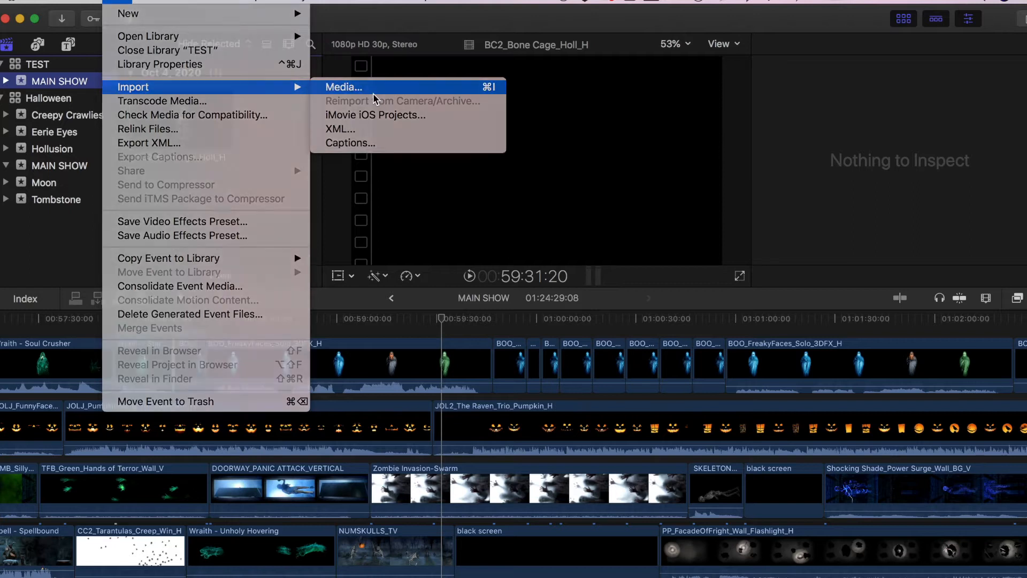
left_click(364, 85)
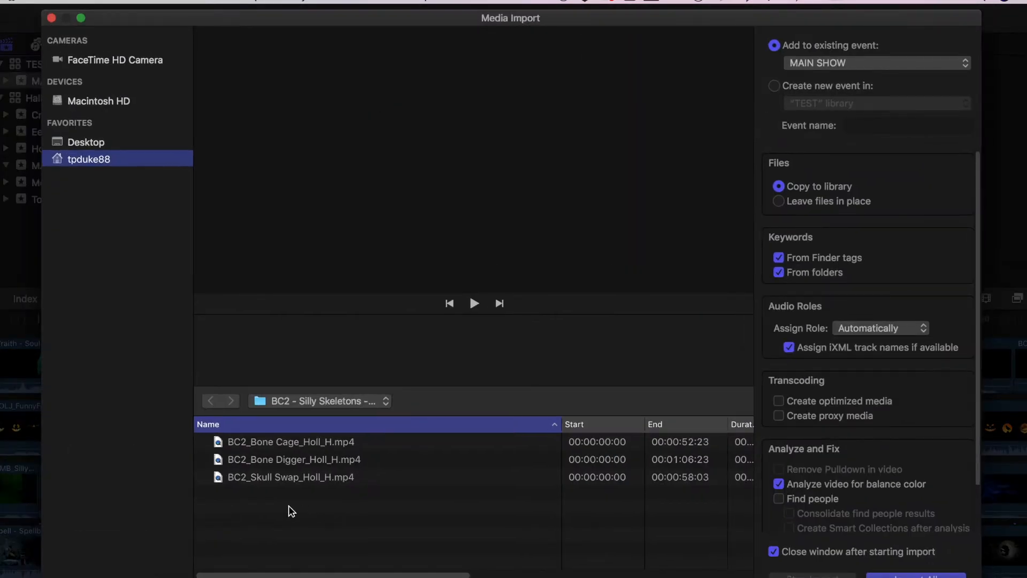
left_click(332, 406)
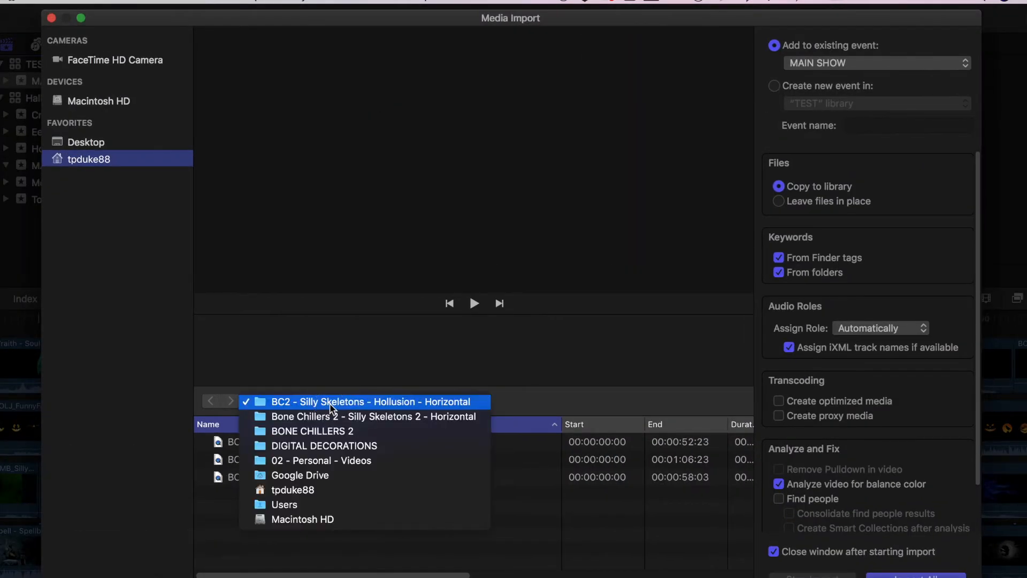
left_click(327, 368)
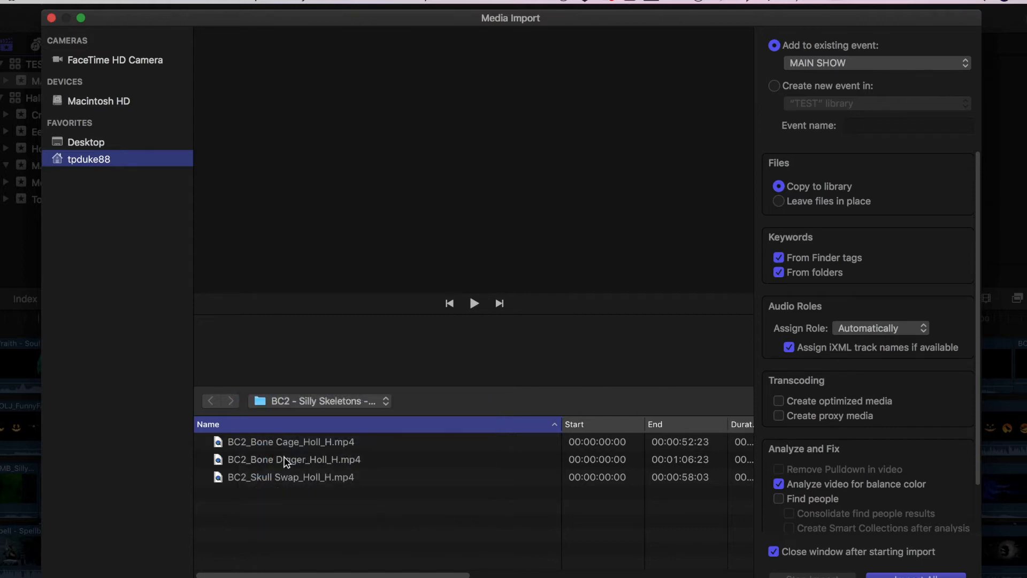
Step: Preview BC2_Bone Digger_Holl_H.mp4 at several points with the sound volume raised, and leave the clip selected
left_click(285, 461)
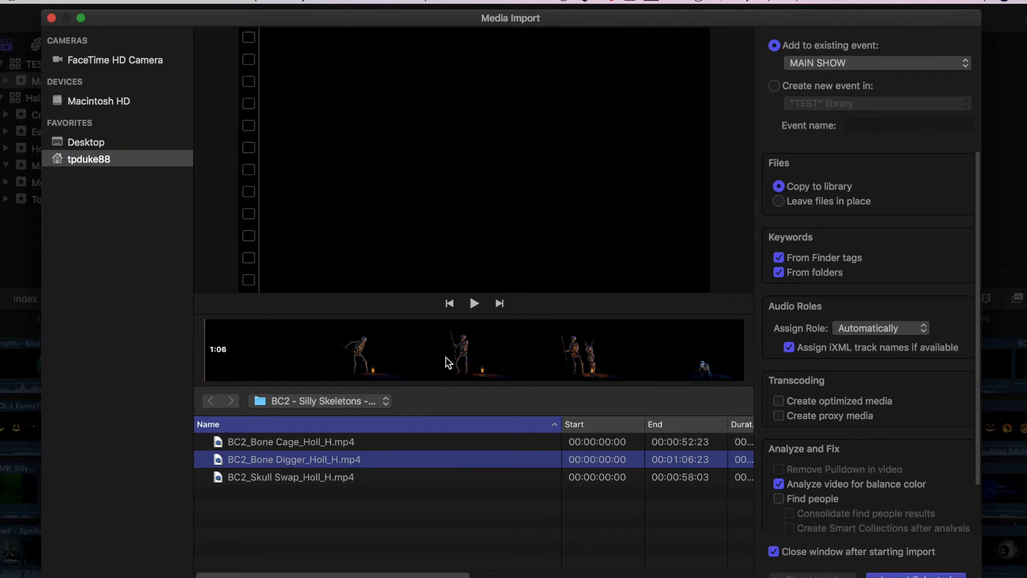
left_click(474, 303)
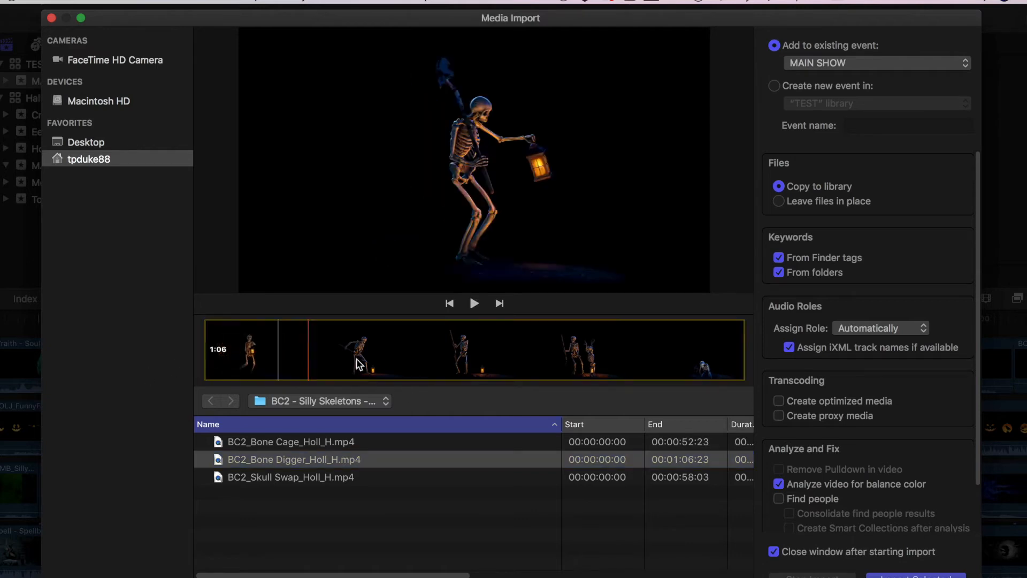
left_click(391, 351)
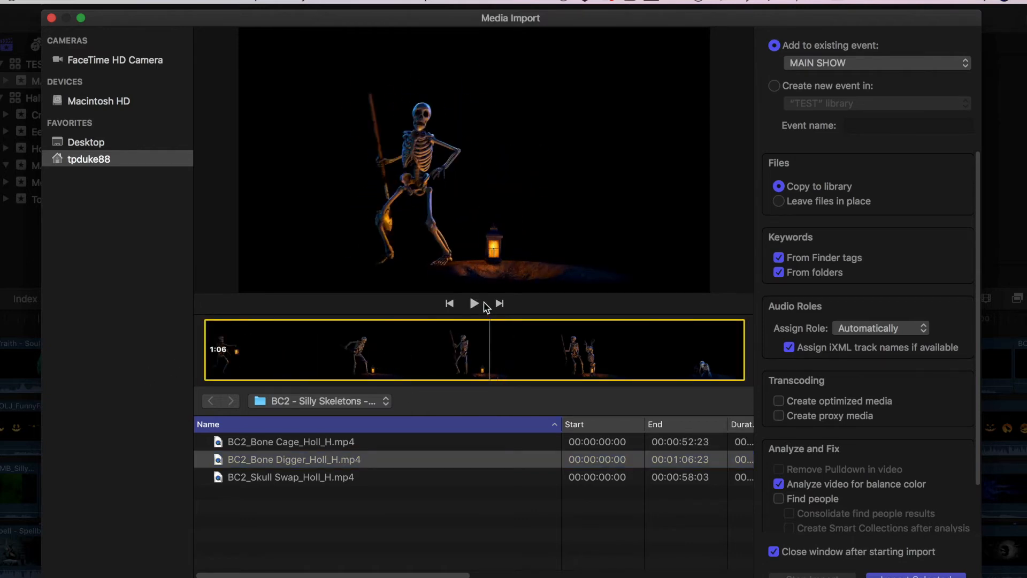
left_click(474, 303)
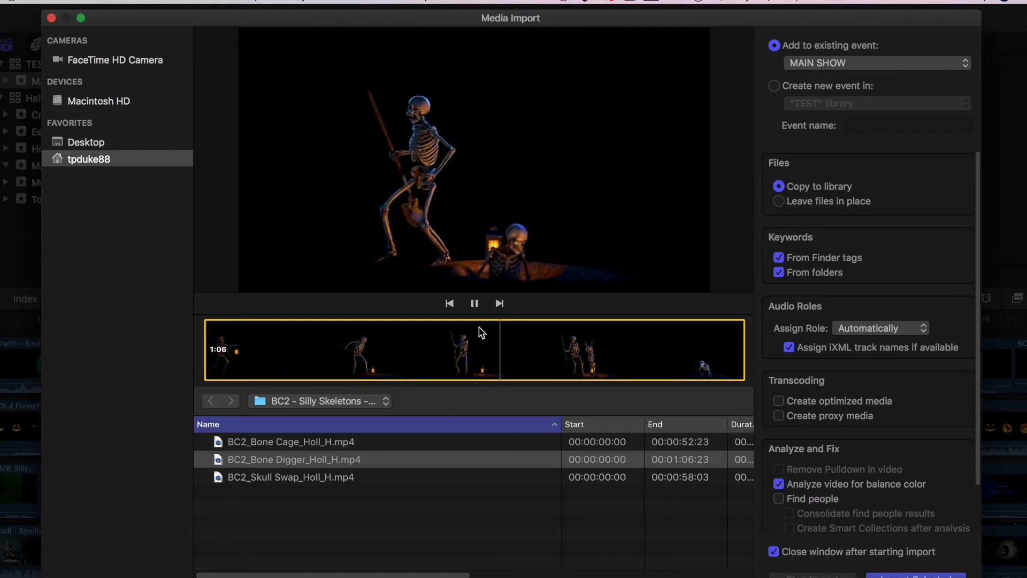
key("XF86AudioRaiseVolume")
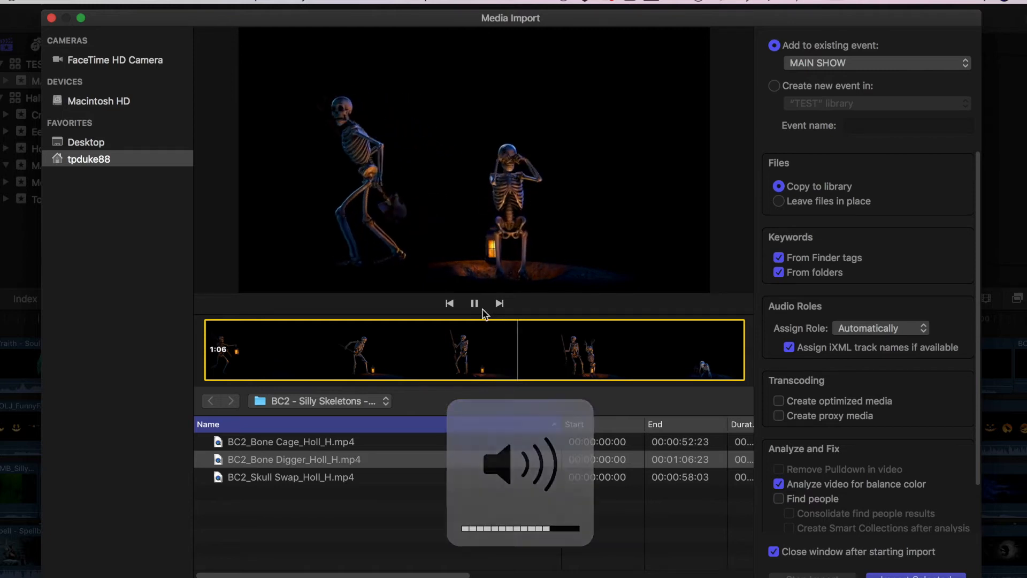
left_click(474, 303)
left_click(317, 464)
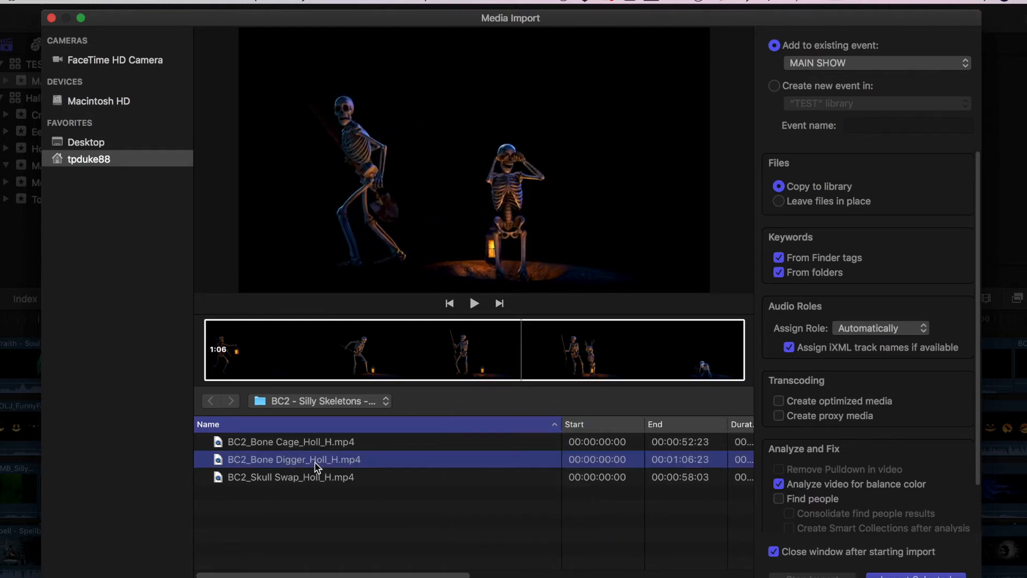
Step: Import BC2_Bone Digger_Holl_H.mp4 and BC2_Skull Swap_Holl_H.mp4 together into the MAIN SHOW event
left_click(333, 478, "shift")
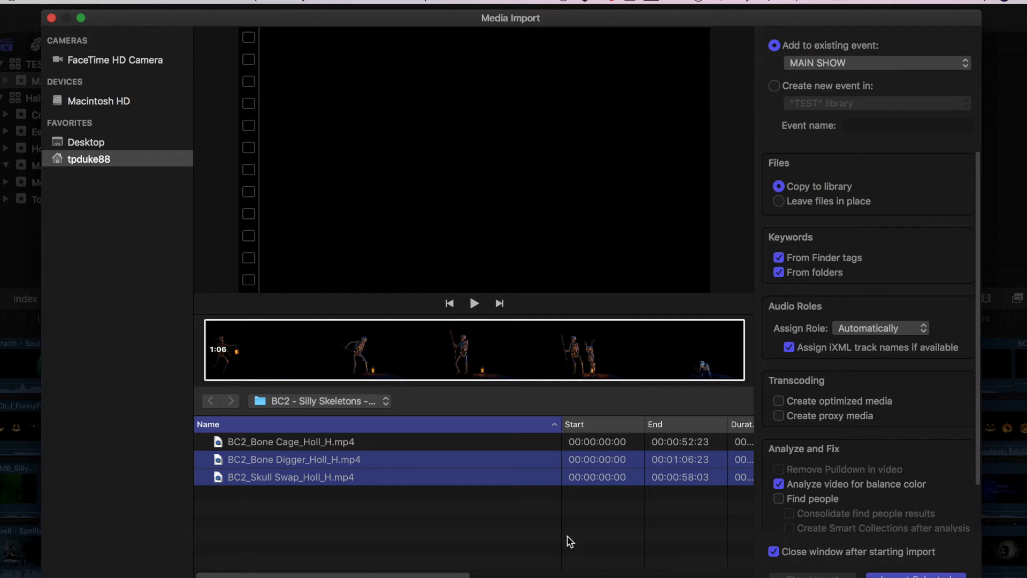
key("Return")
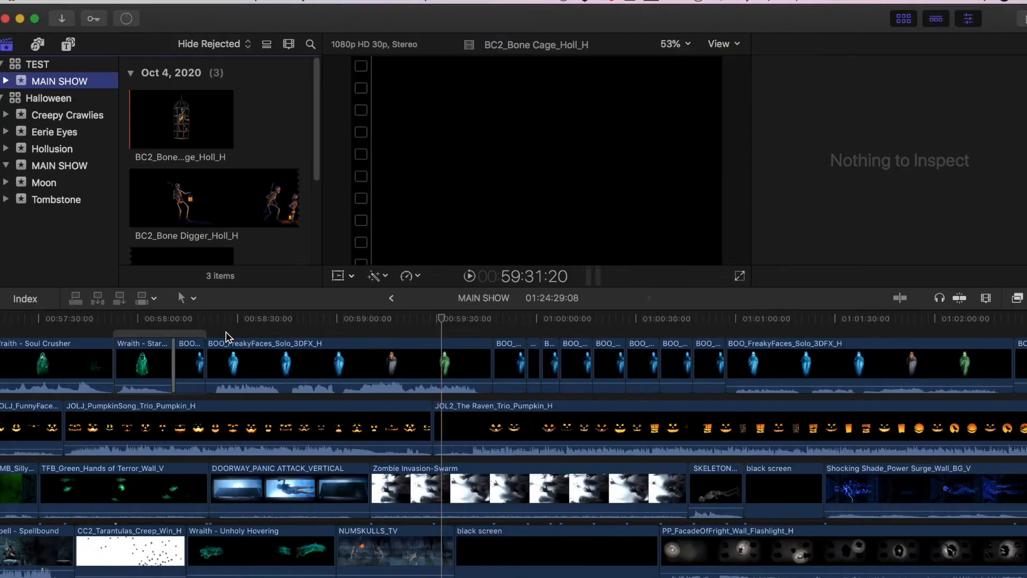
scroll(217, 174, "down", 3)
scroll(218, 176, "up", 3)
scroll(217, 174, "down", 3)
scroll(217, 176, "up", 3)
Step: Start another media import and browse from DIGITAL DECORATIONS to the Hollusion - Horizontal folder of Boo Crew - Complete Collection
left_click(115, 4)
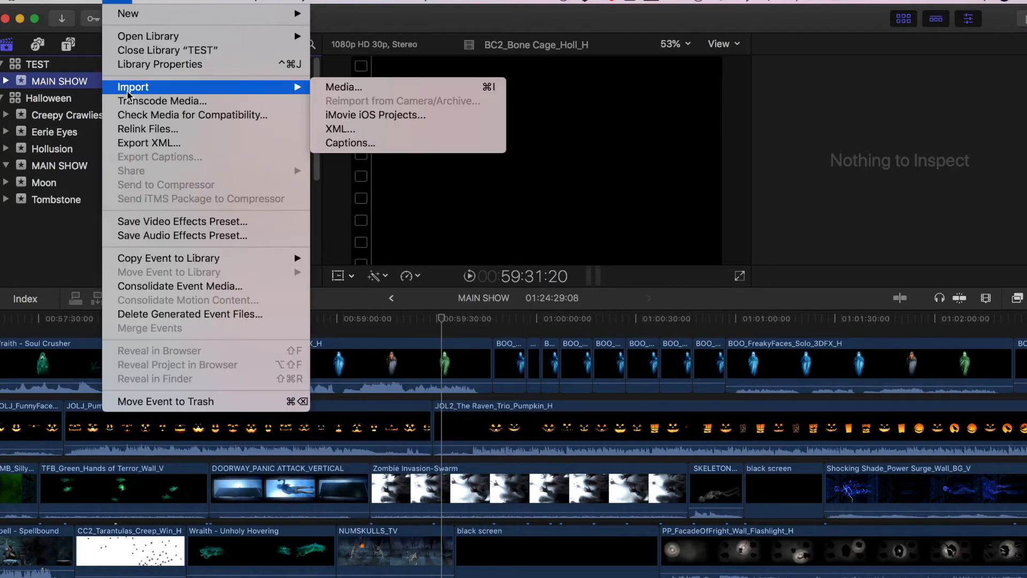
left_click(420, 87)
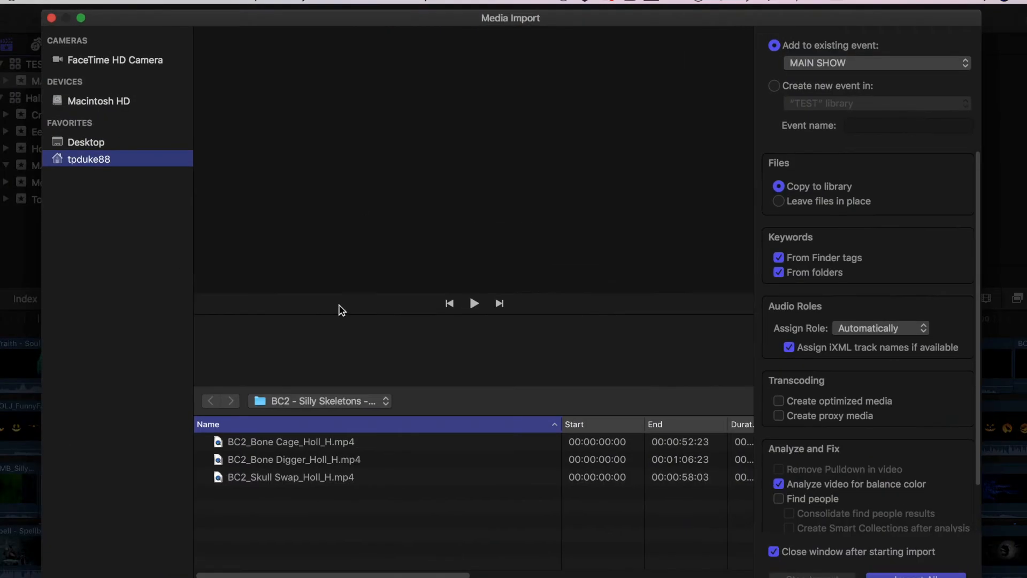
left_click(289, 402)
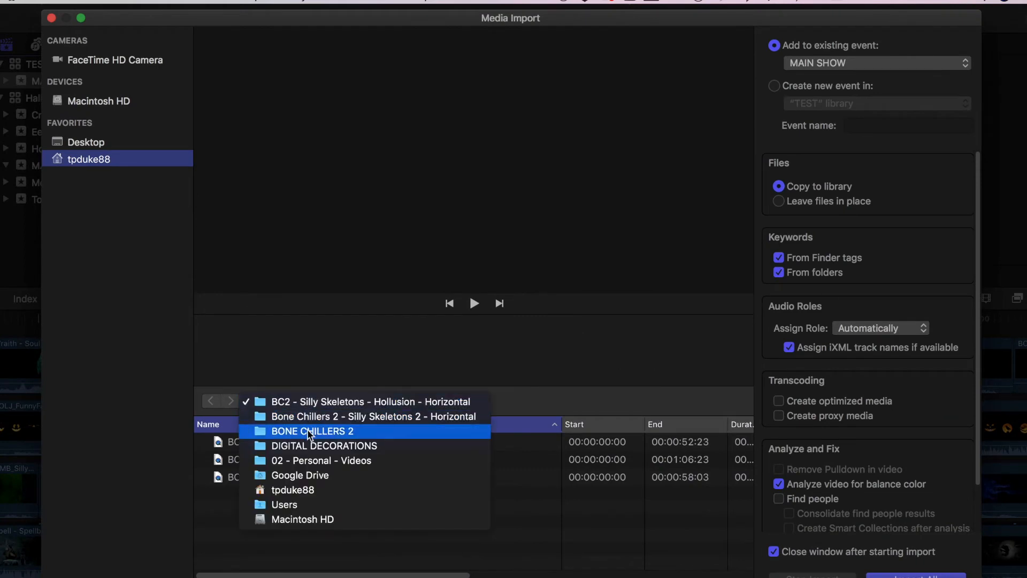
left_click(306, 447)
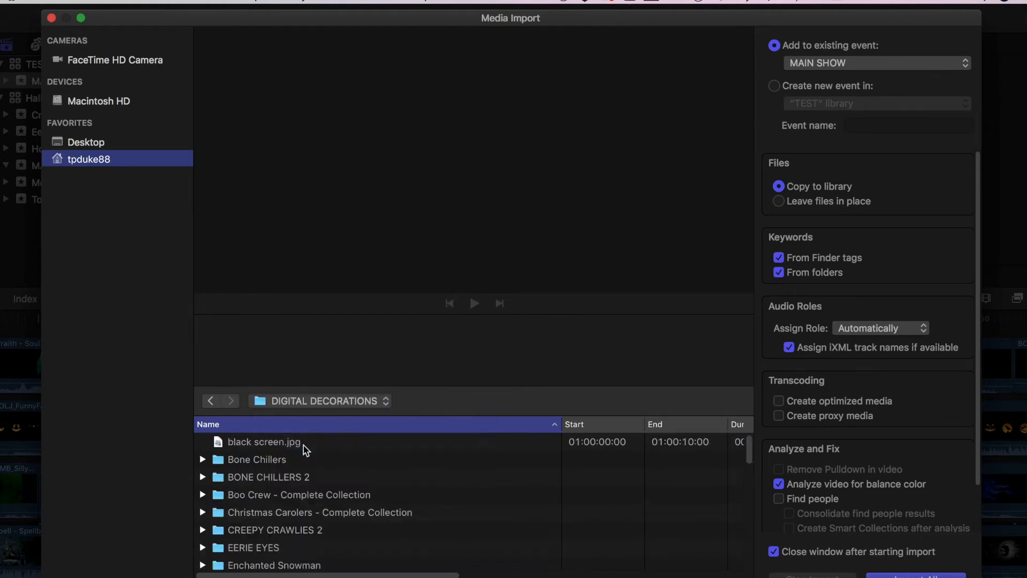
left_click(287, 496)
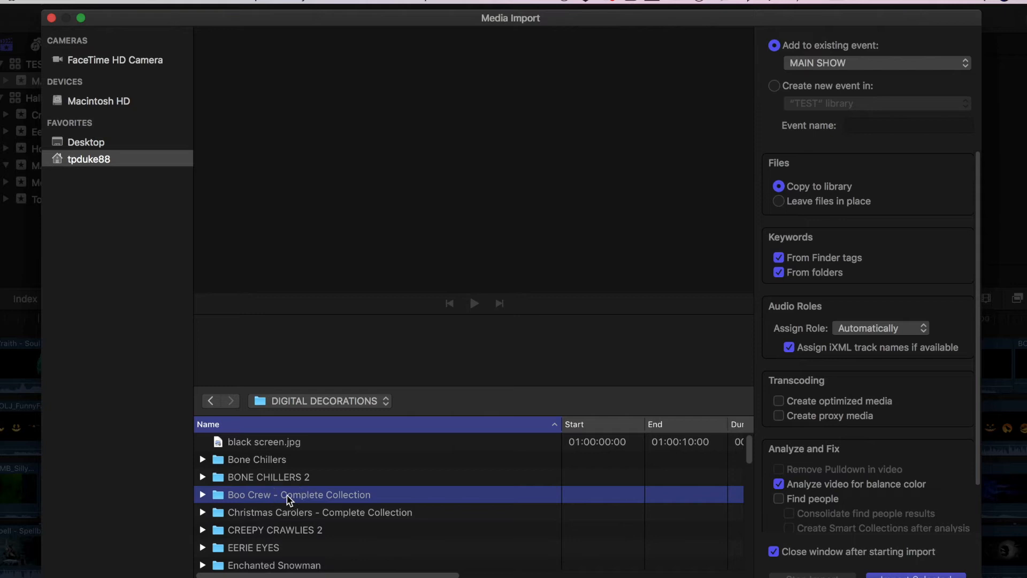
double_click(288, 496)
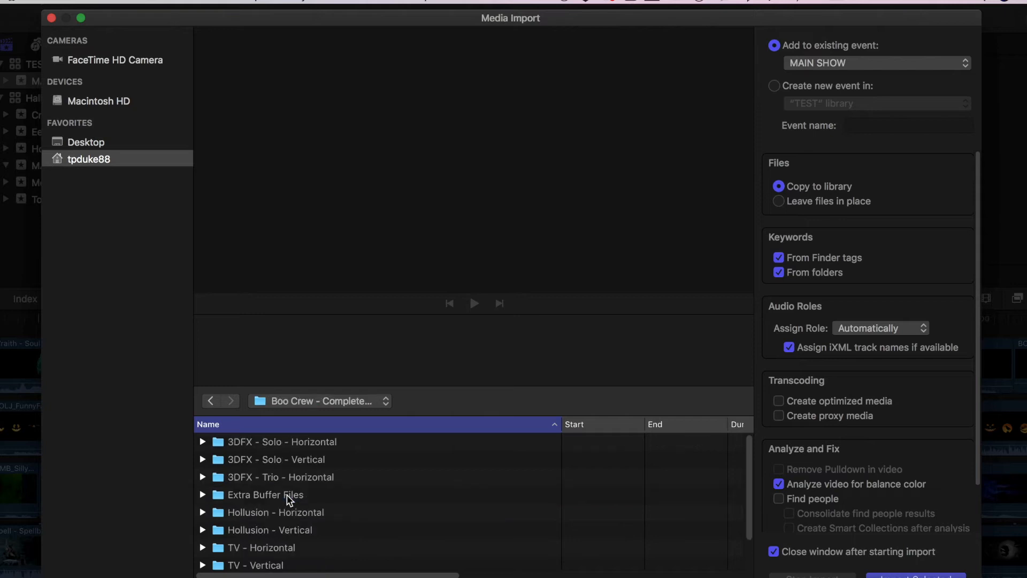
double_click(268, 514)
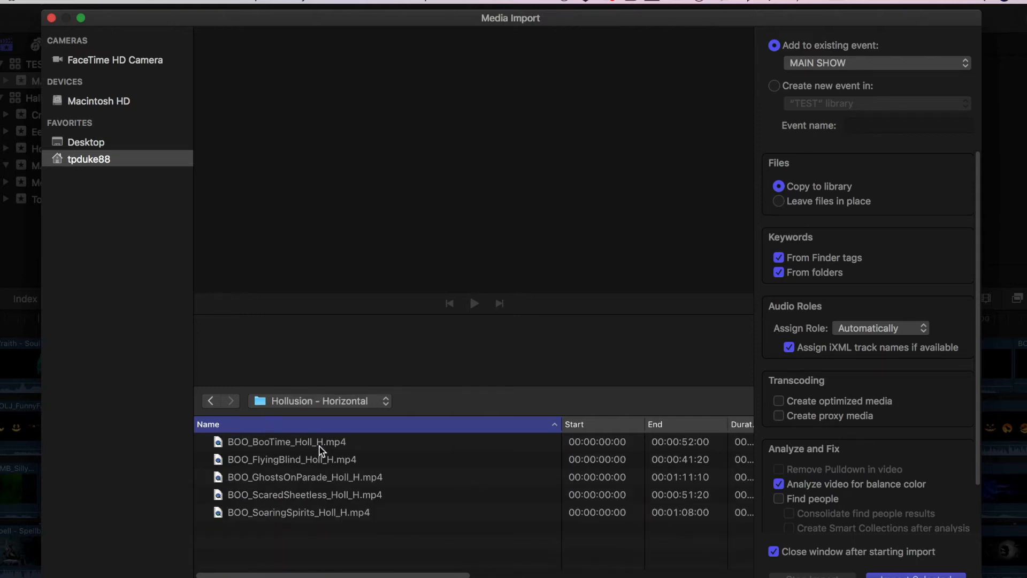
Step: Import all the Boo Crew horizontal Hollusion clips into the MAIN SHOW event and look through the event's clips
left_click(307, 444)
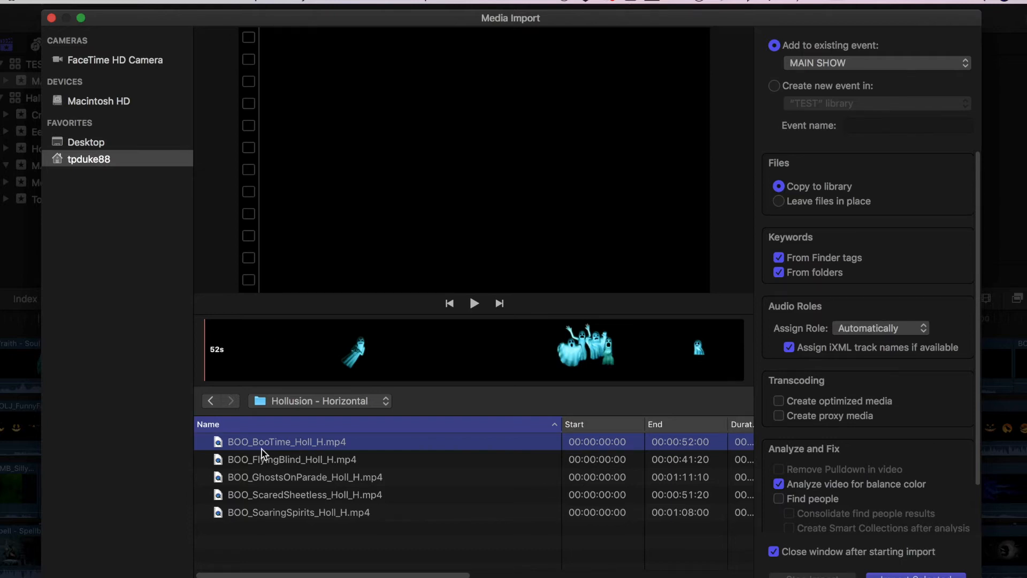
key("super+a")
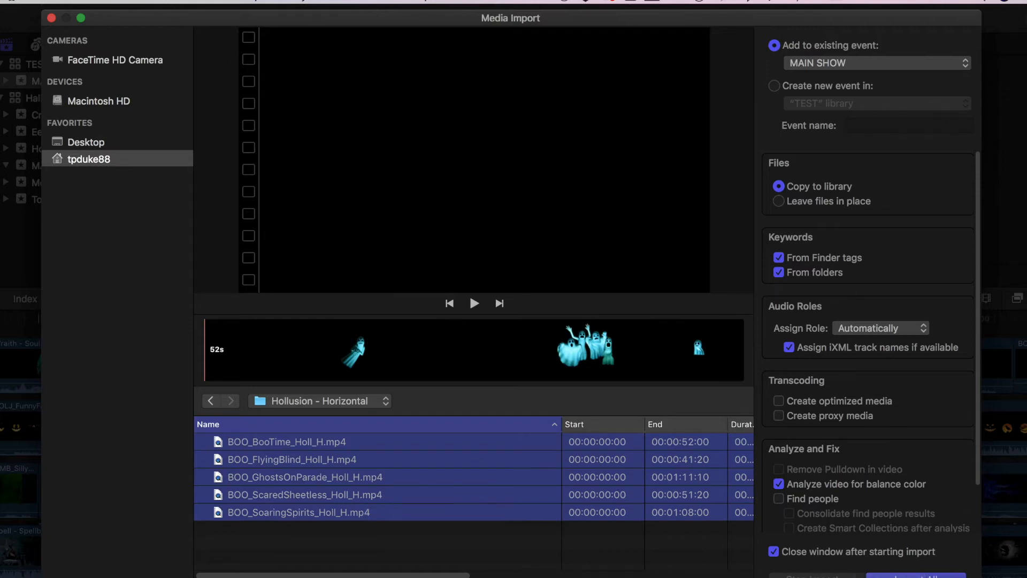
key("Return")
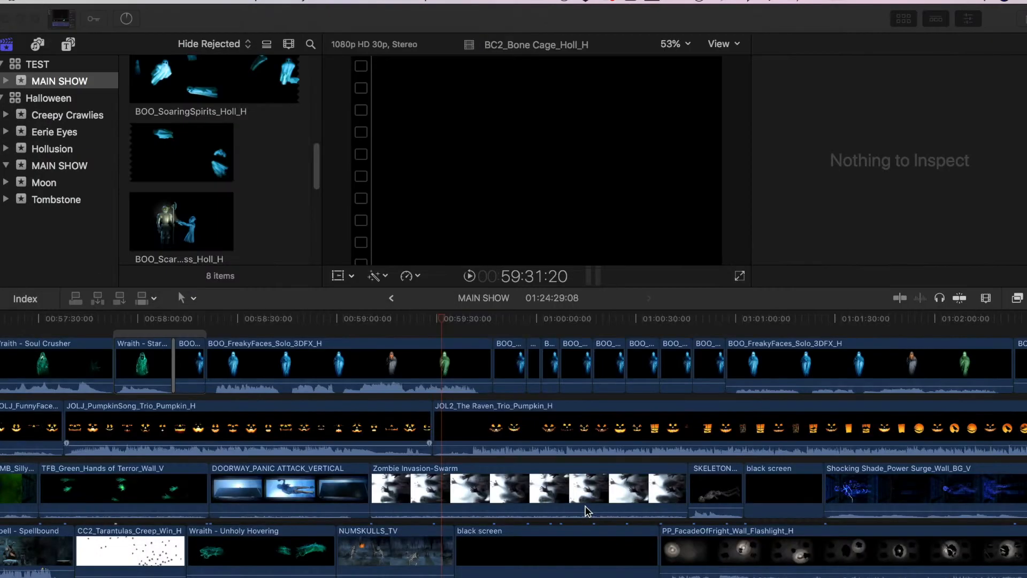
scroll(214, 214, "up", 5)
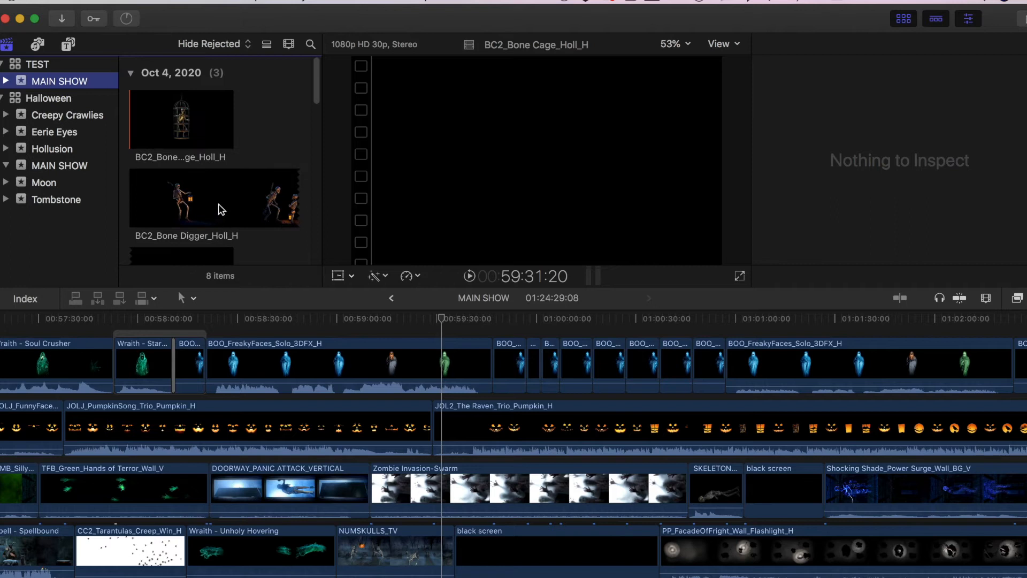
scroll(224, 207, "down", 8)
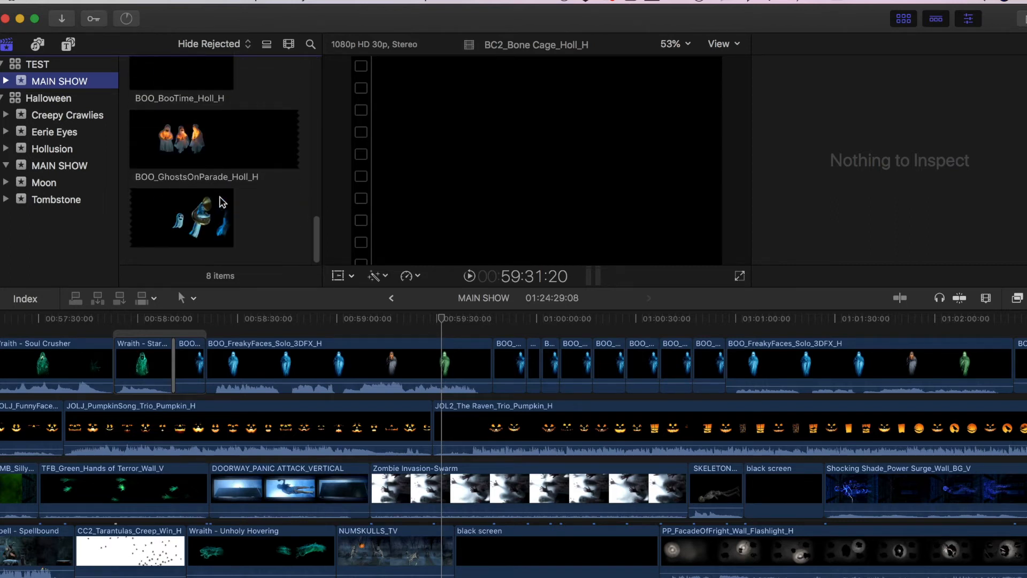
scroll(225, 202, "up", 3)
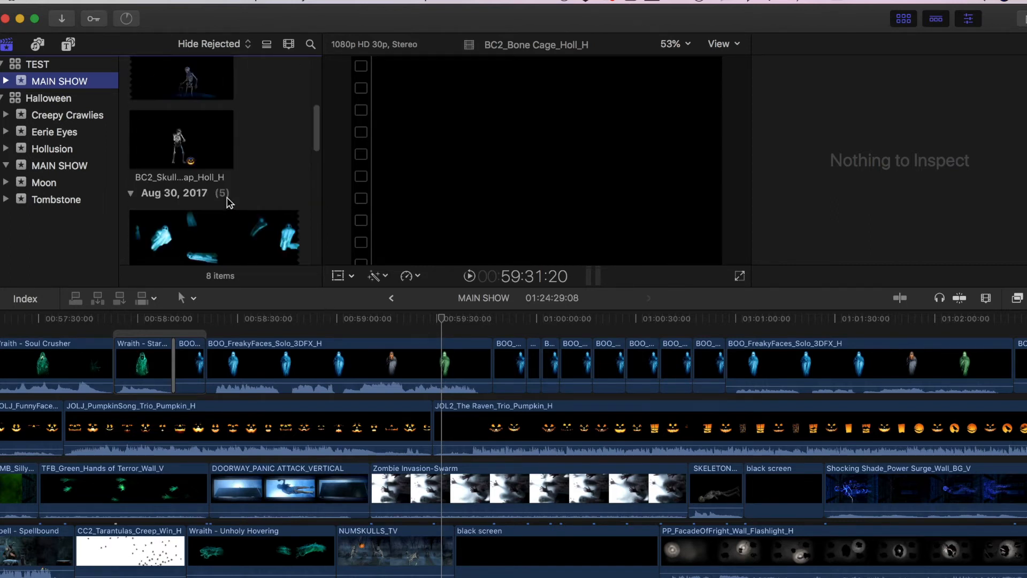
scroll(229, 202, "up", 3)
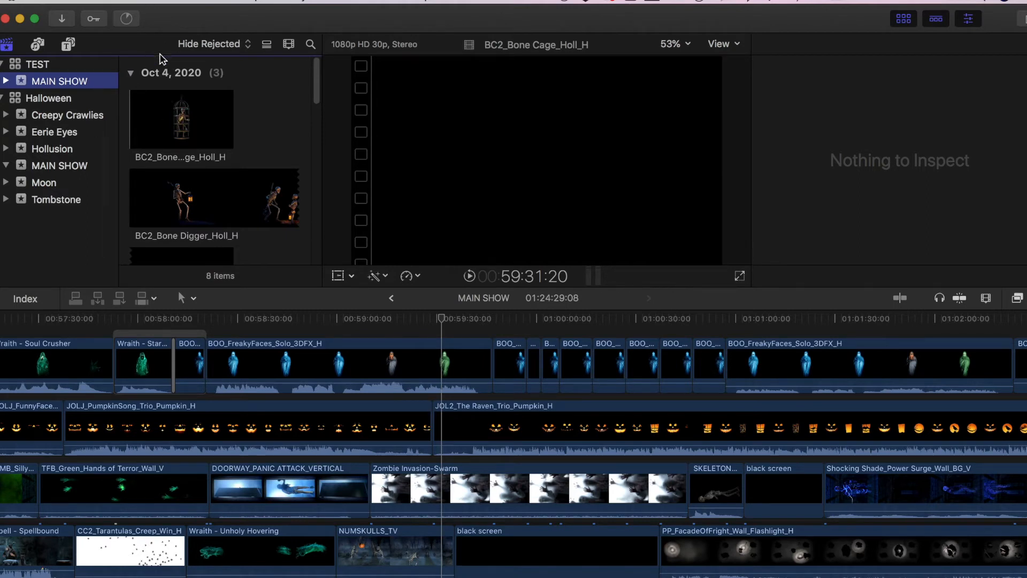
Step: Create a new project in the TEST library's MAIN SHOW event with the default name, starting timecode 00:00:00:00 and automatic video settings
left_click(196, 102)
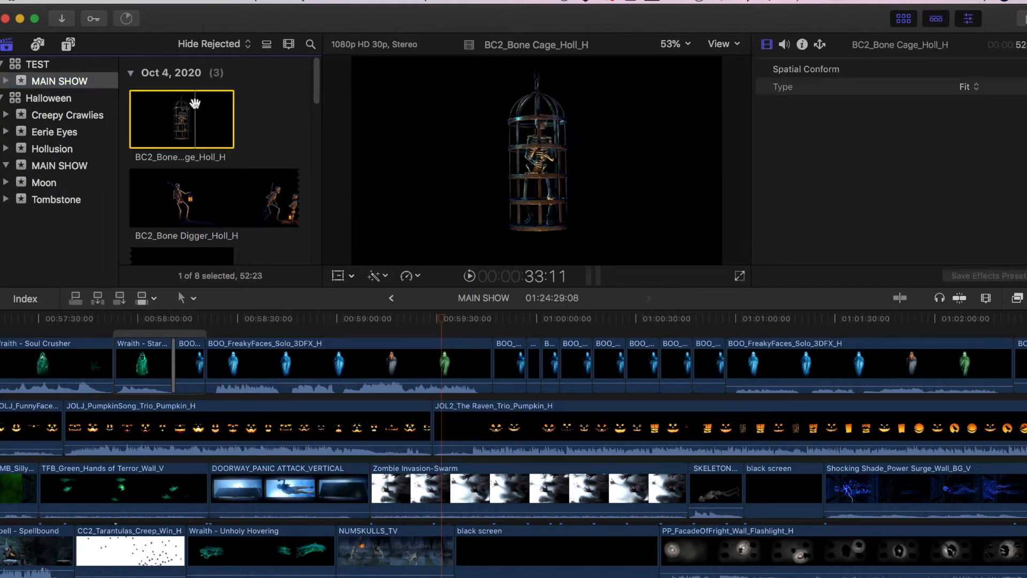
left_click(115, 2)
mouse_move(138, 17)
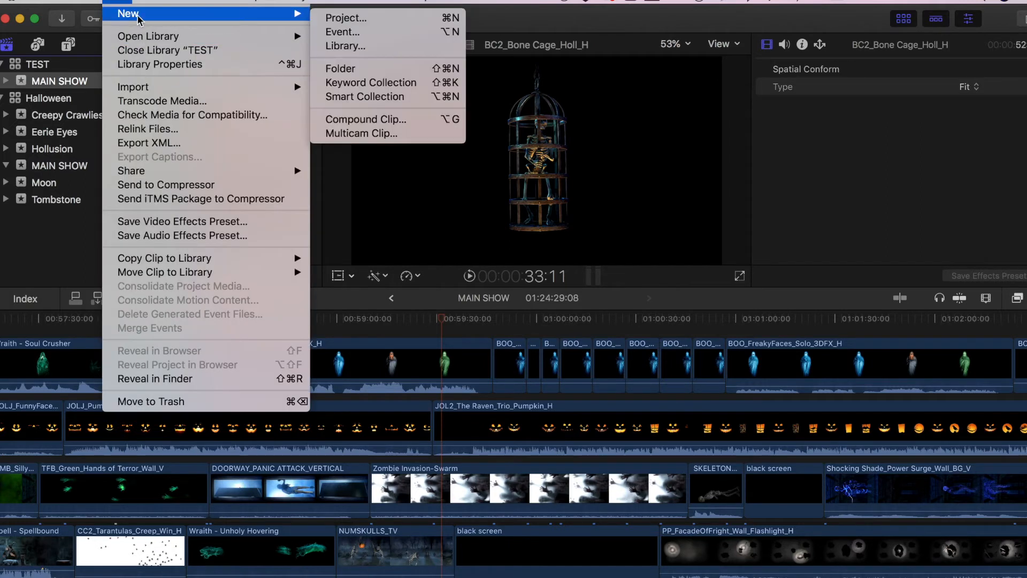
left_click(367, 18)
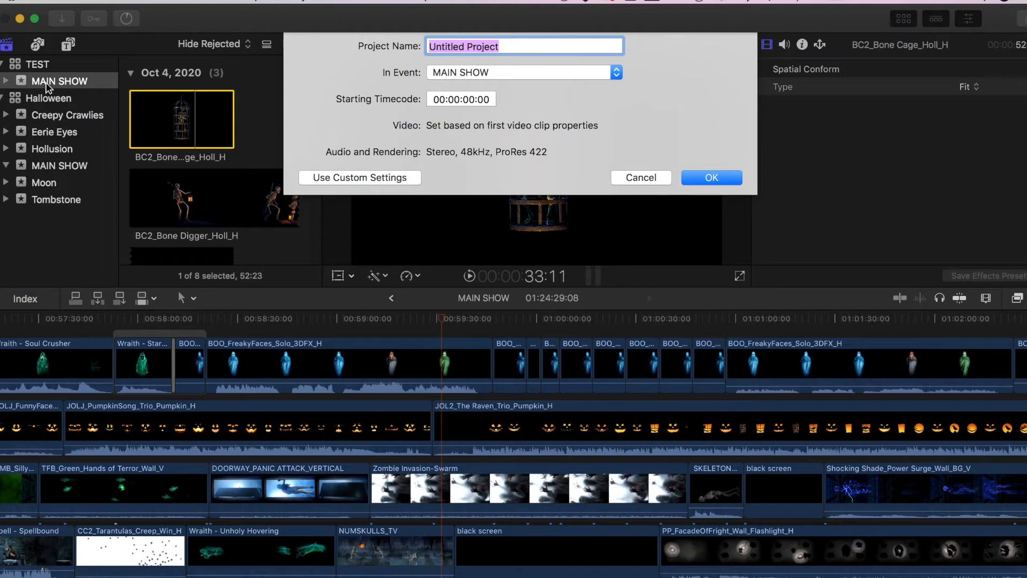
left_click(732, 177)
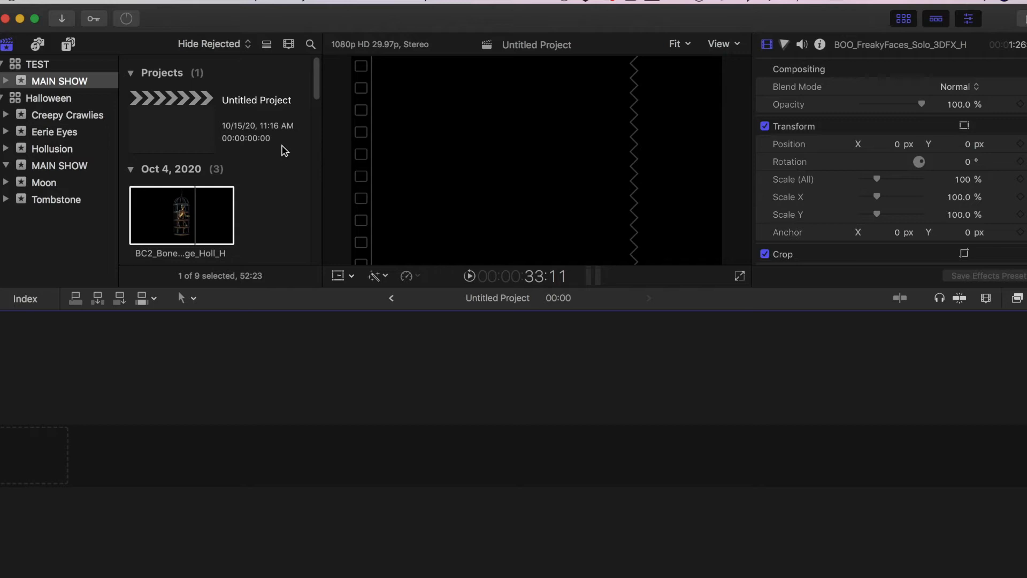
left_click(246, 100)
left_click(274, 173)
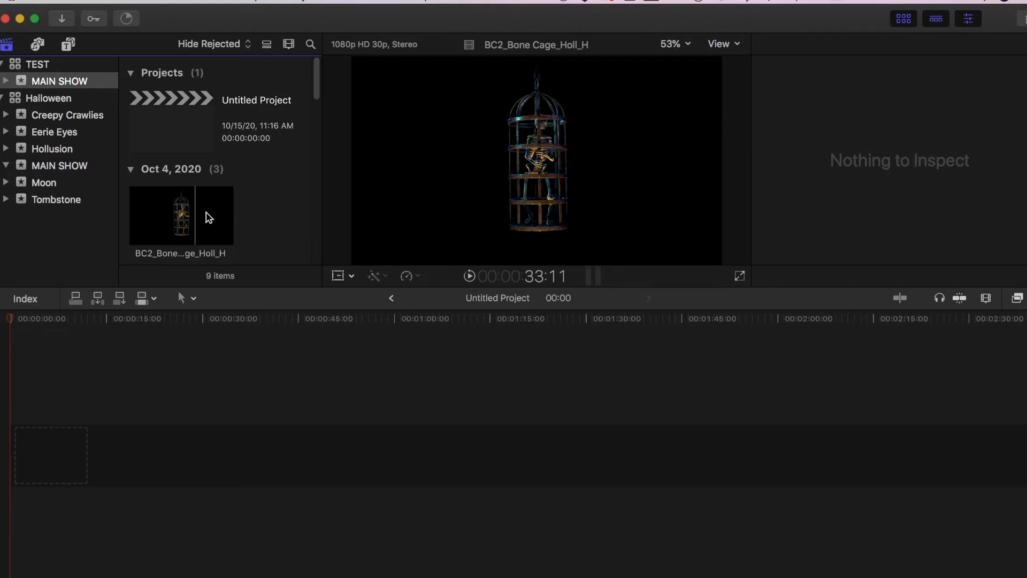
Step: Select the full length of the BC2_Bone Cage_Holl_H clip and place it at the start of the empty timeline
left_click_drag(152, 223, 45, 445)
scroll(285, 181, "up", 5)
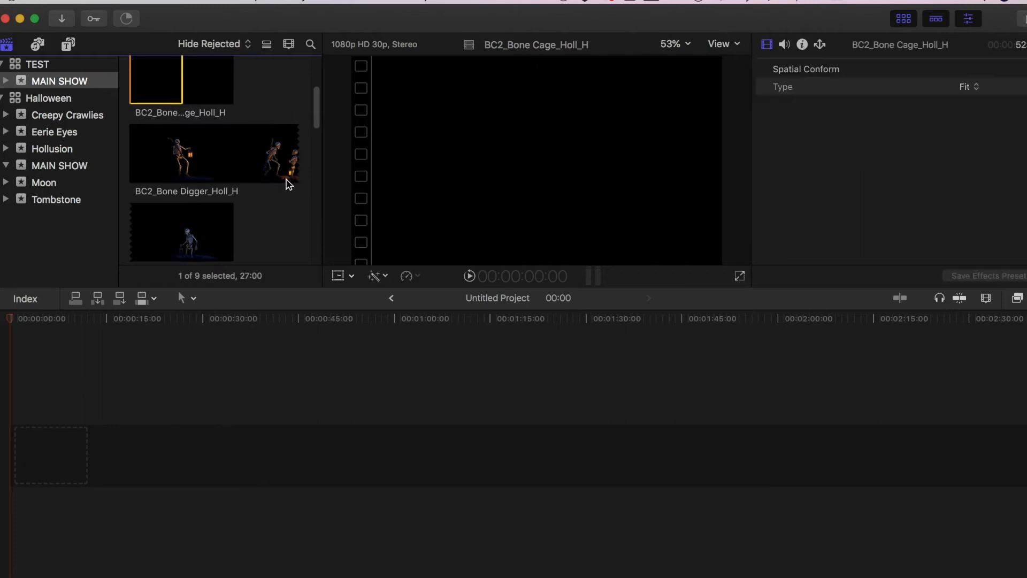
scroll(259, 220, "down", 3)
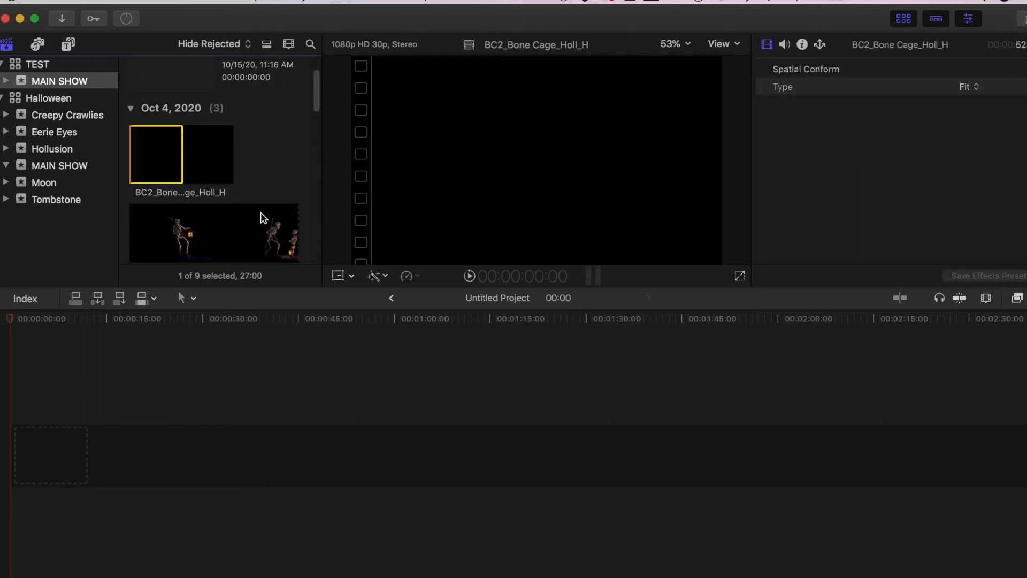
scroll(283, 193, "down", 1)
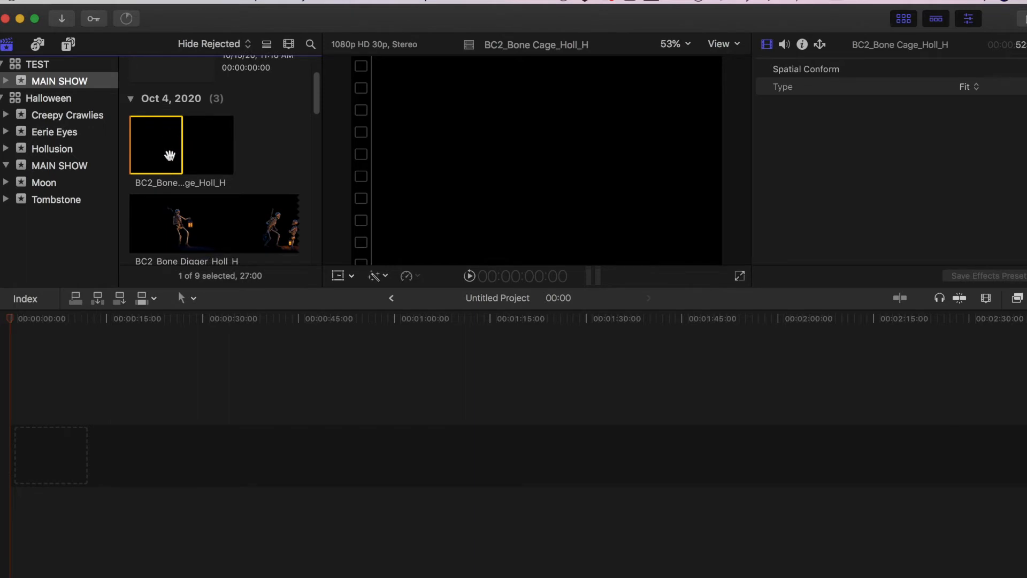
left_click_drag(183, 135, 312, 146)
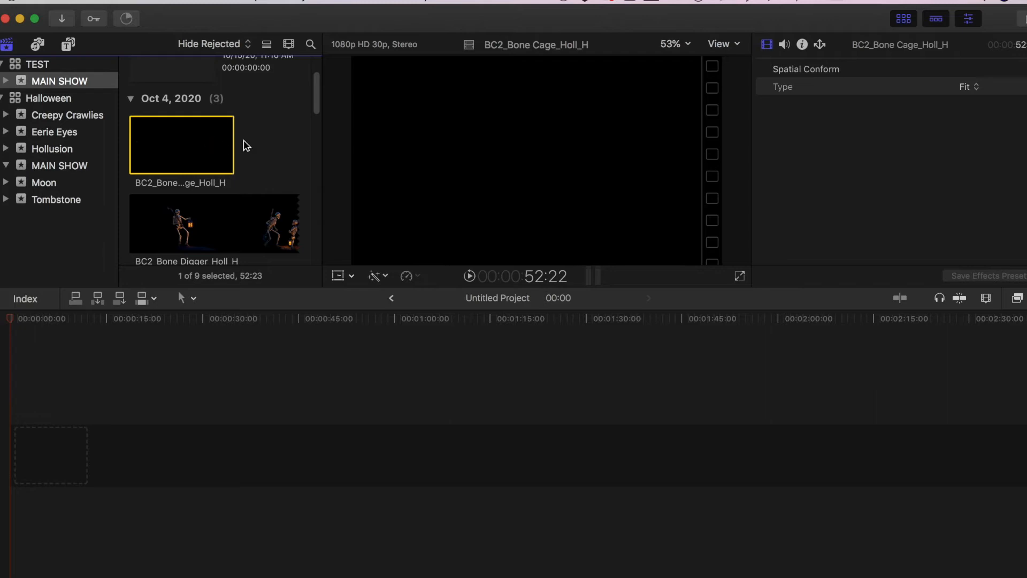
left_click_drag(171, 142, 12, 509)
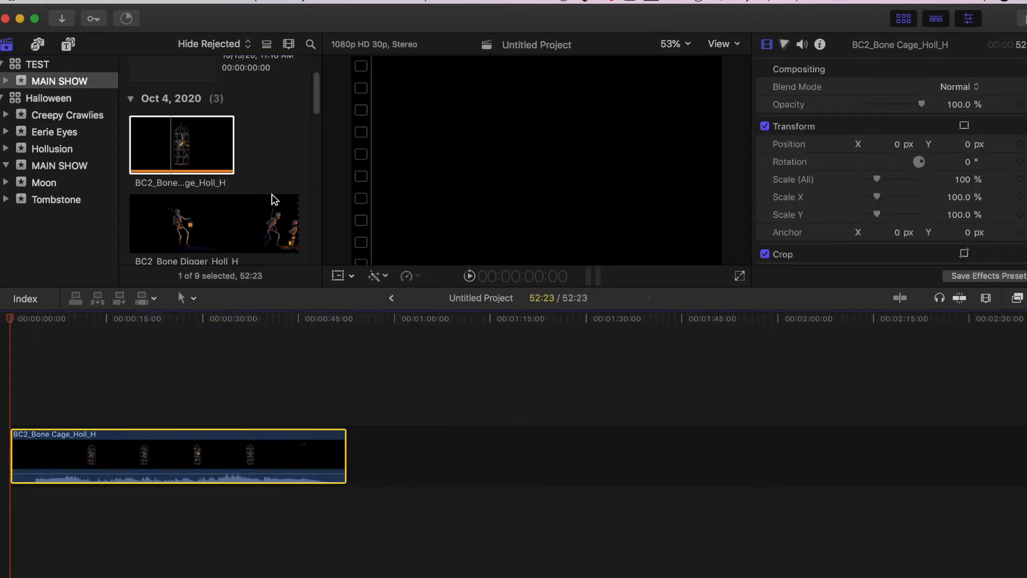
Step: Mark a range in the BC2_Bone Digger_Holl_H clip that starts at about 16:27 and lasts about 45:22
scroll(274, 201, "down", 10)
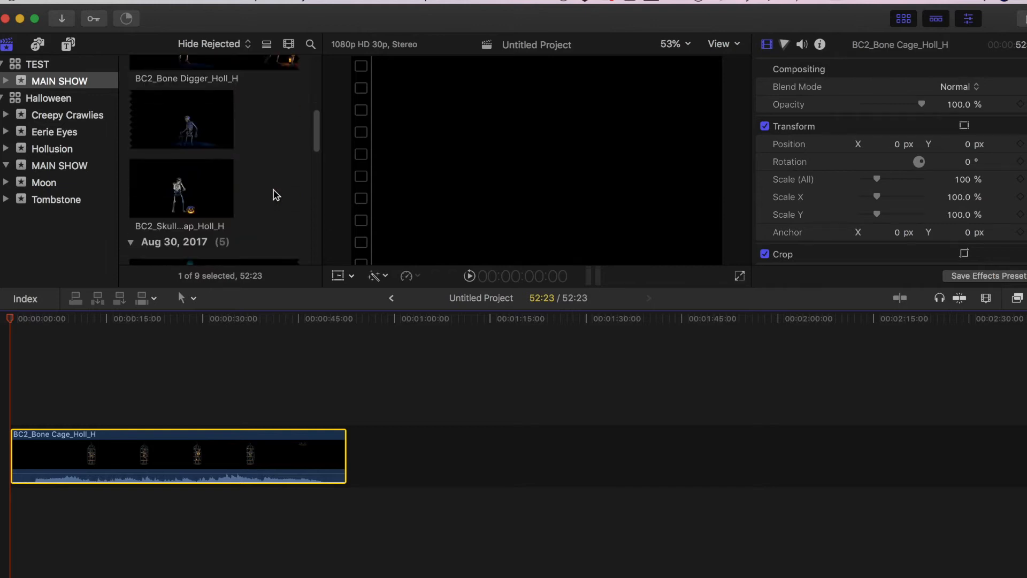
scroll(273, 195, "up", 4)
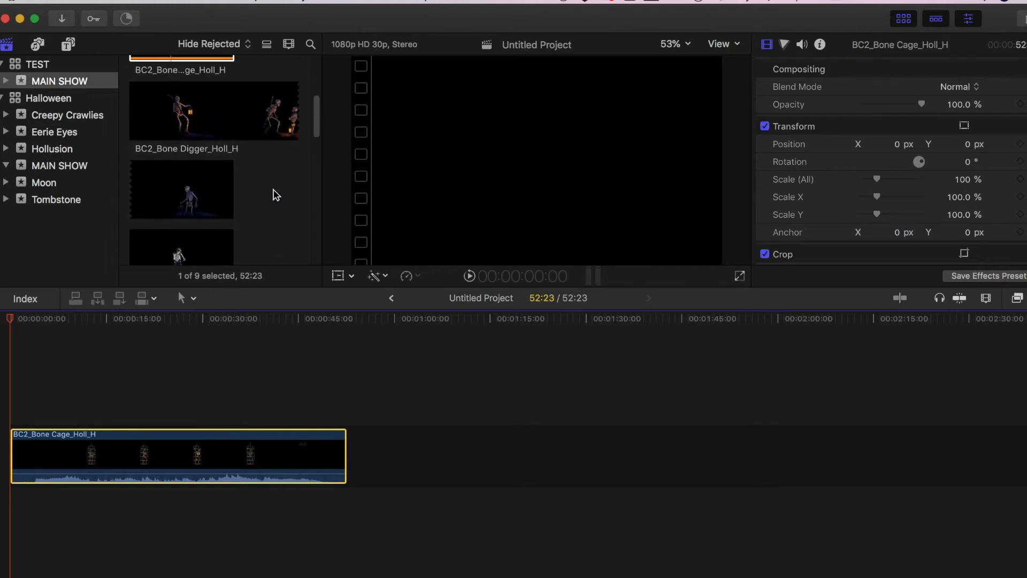
left_click(213, 137)
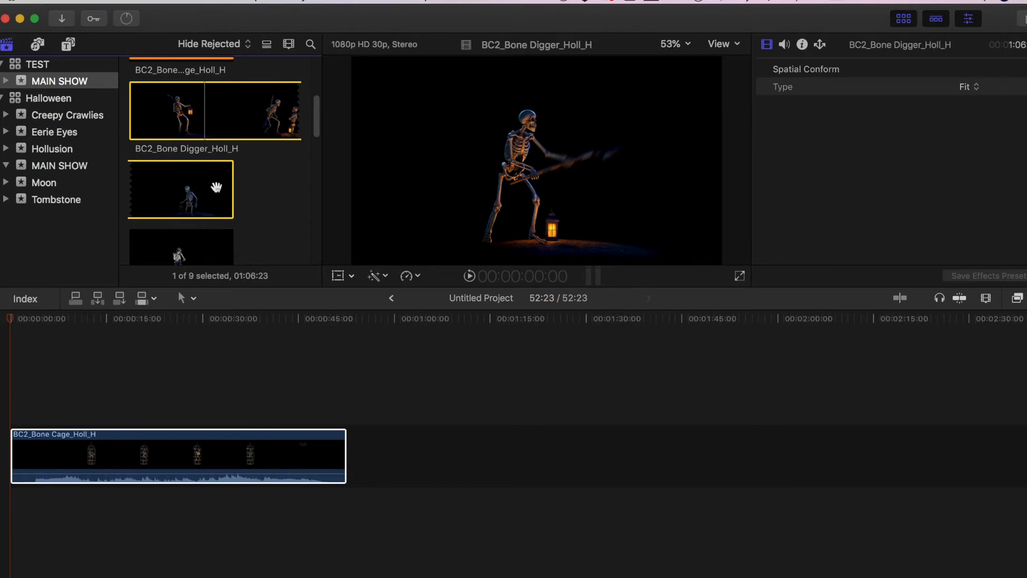
scroll(214, 182, "up", 4)
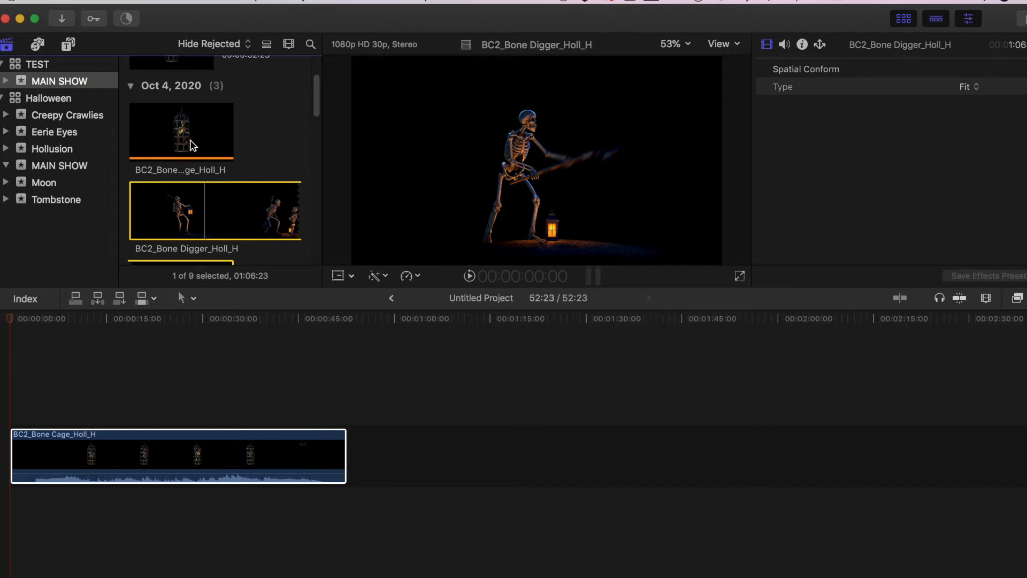
scroll(249, 177, "down", 3)
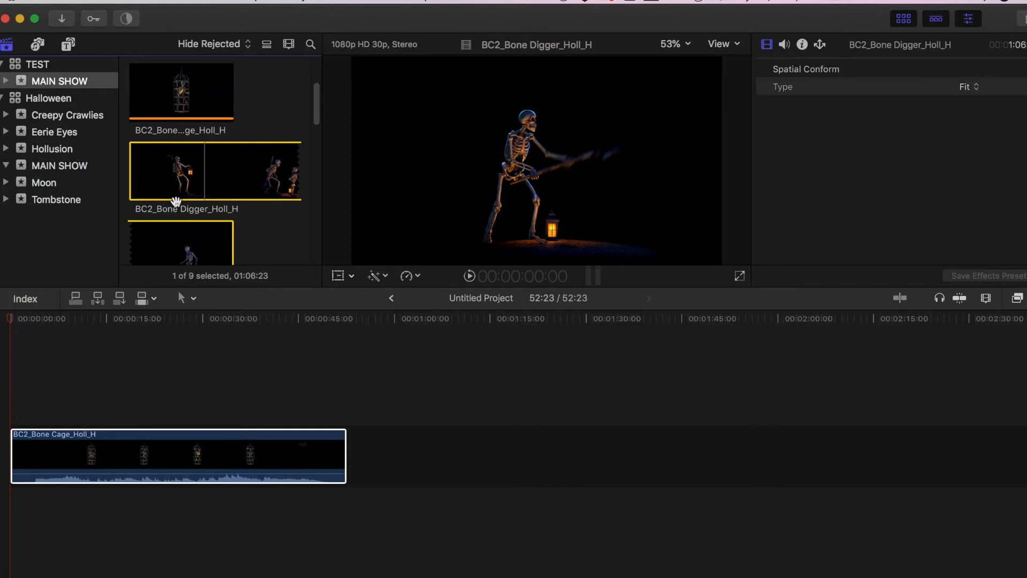
left_click_drag(133, 177, 189, 179)
scroll(257, 213, "down", 3)
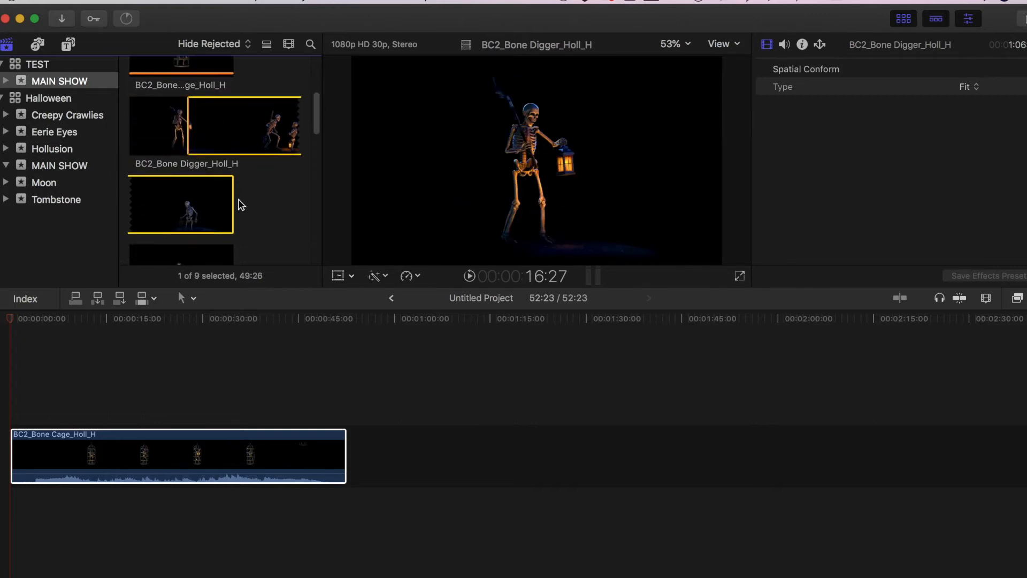
left_click_drag(232, 205, 209, 204)
Step: Append the marked part of BC2_Bone Digger_Holl_H after the Bone Cage clip in the timeline and leave the added clip selected
left_click_drag(237, 118, 369, 448)
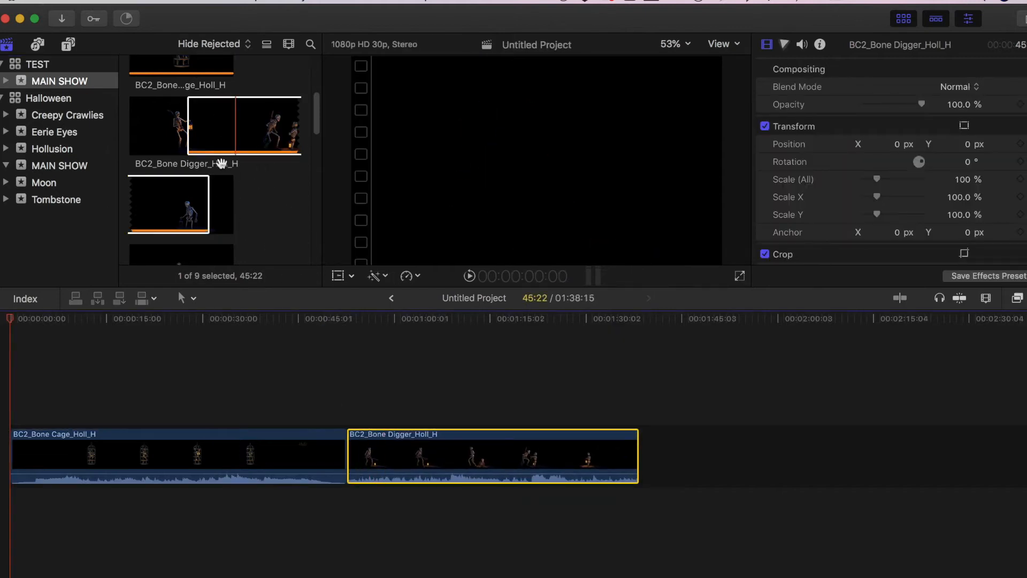
left_click(252, 234)
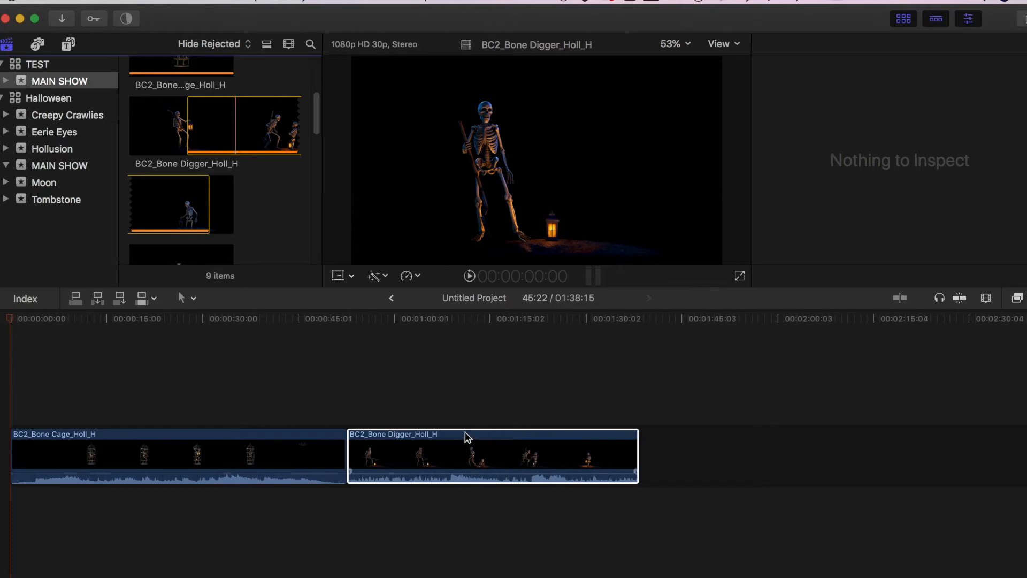
left_click(509, 456)
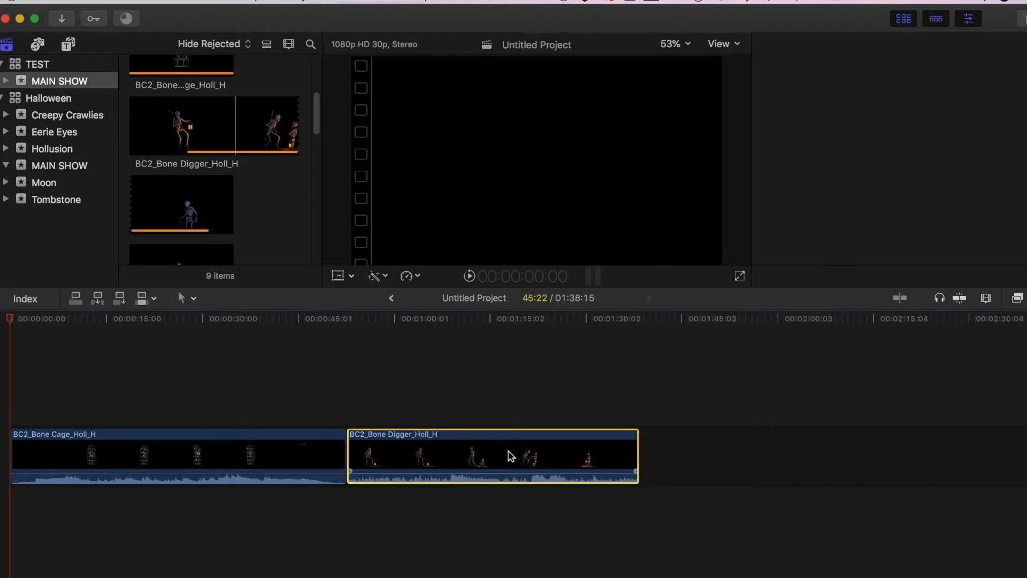
Step: Extend both the start and the end of the BC2_Bone Digger_Holl_H timeline clip to its full source length
left_click_drag(348, 458, 117, 445)
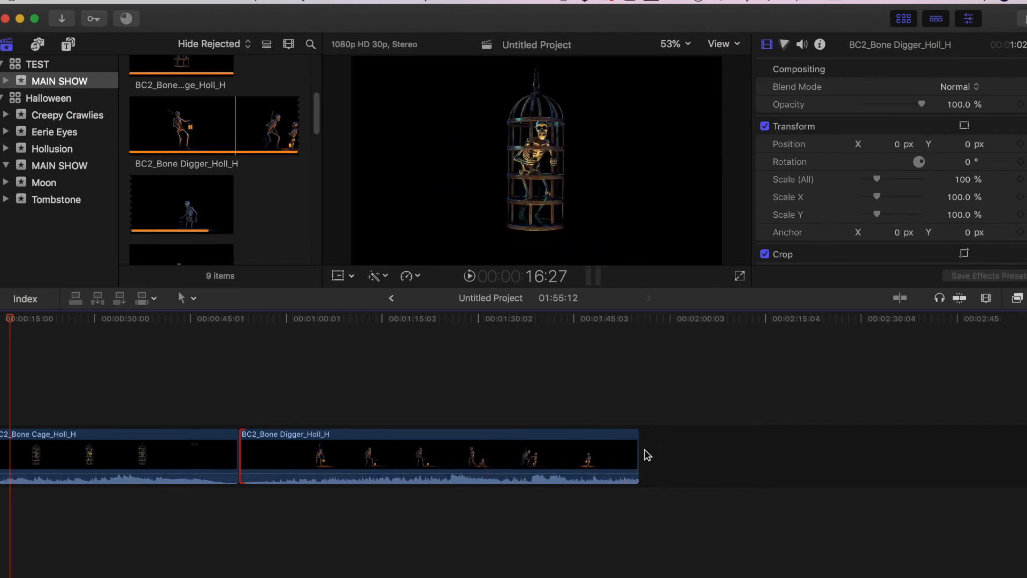
left_click(615, 454)
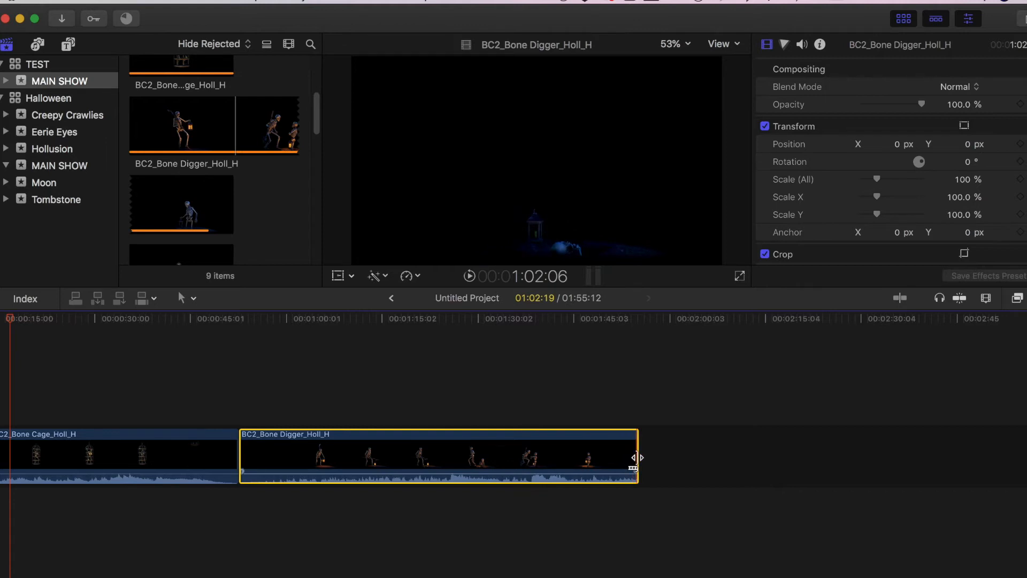
left_click(637, 457)
left_click_drag(639, 460, 888, 455)
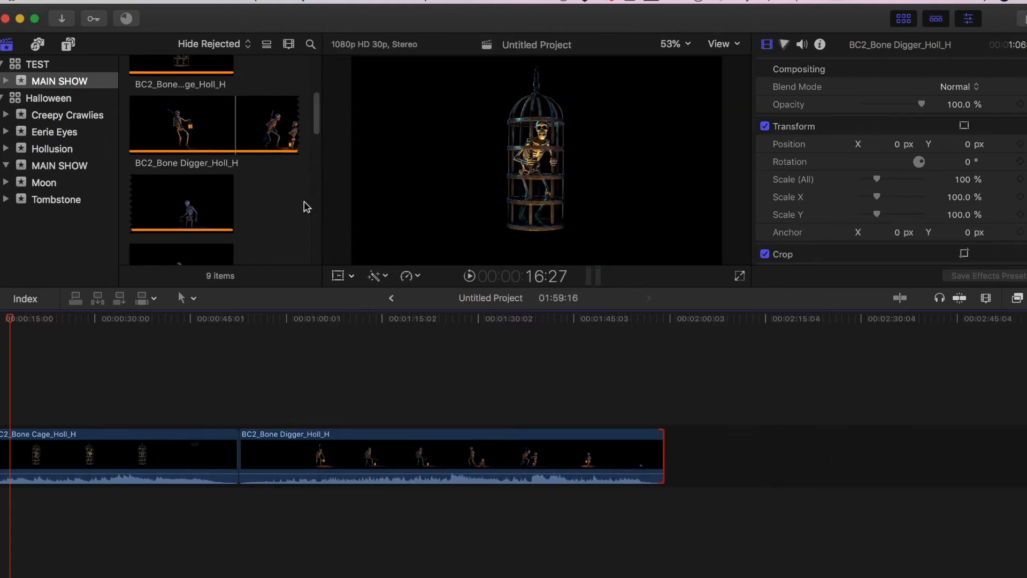
Step: Append the whole BC2_Skull Swap_Holl_H clip after the Bone Digger clip at the end of the timeline
scroll(303, 206, "down", 5)
left_click_drag(160, 128, 686, 449)
scroll(623, 403, "right", 10)
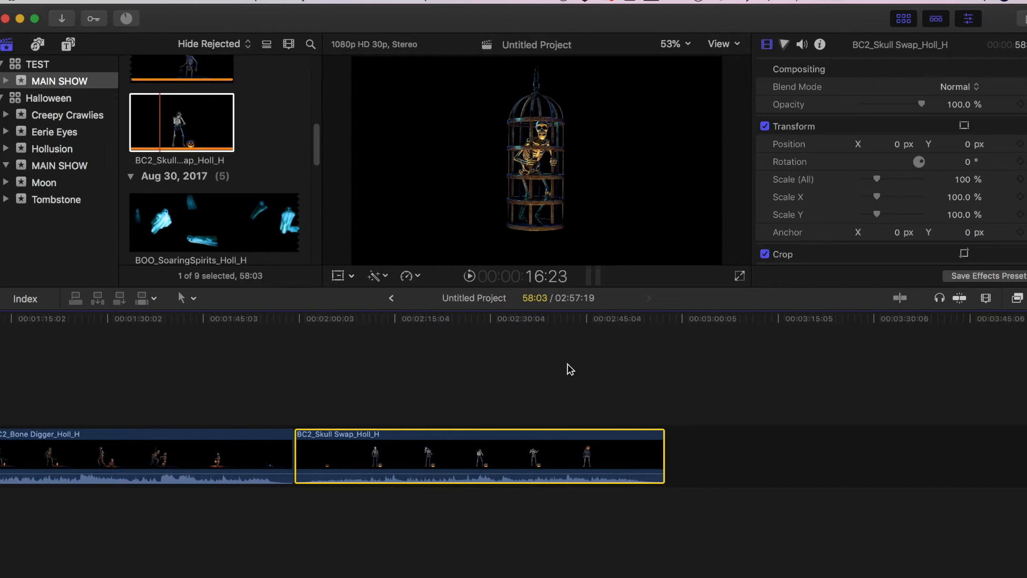
Step: Select the five BOO clips from BOO_SoaringSpirits_Holl_H through BOO_GhostsOnParade_Holl_H and append them after the Skull Swap clip in the timeline
scroll(289, 184, "down", 3)
scroll(285, 185, "down", 2)
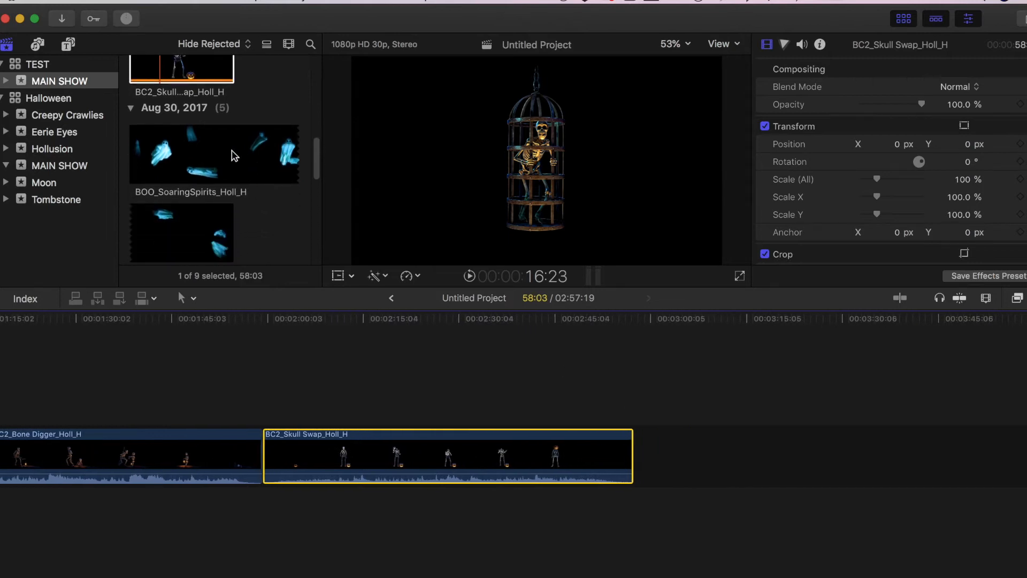
left_click(249, 160)
scroll(247, 170, "down", 5)
scroll(246, 169, "down", 5)
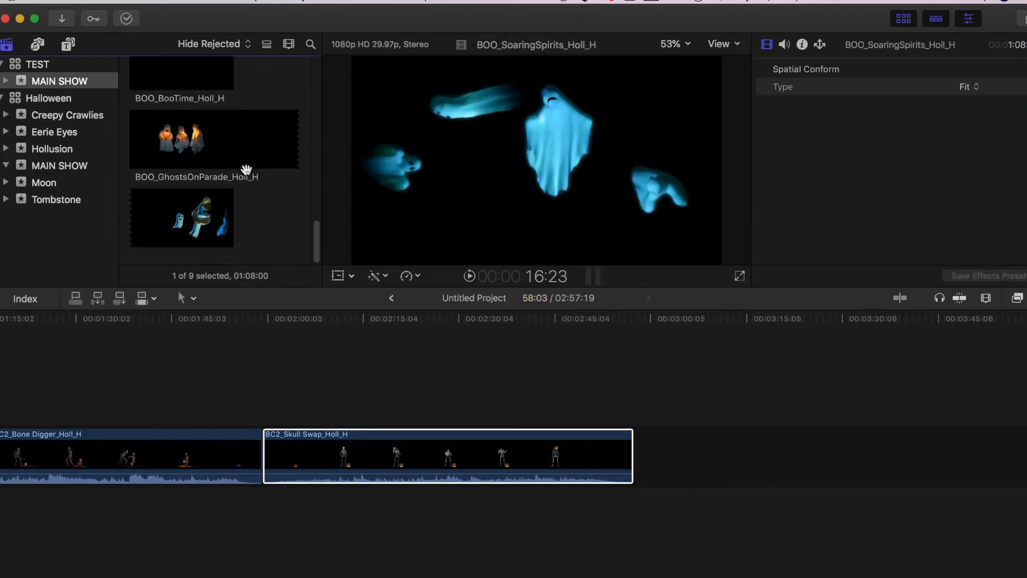
left_click(216, 213, "shift")
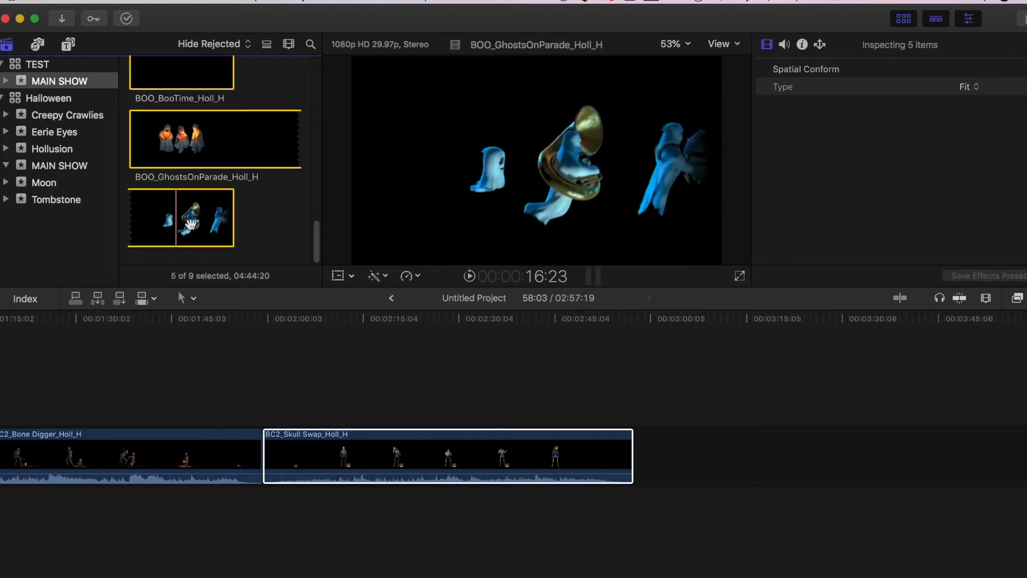
scroll(217, 209, "up", 5)
scroll(216, 211, "up", 3)
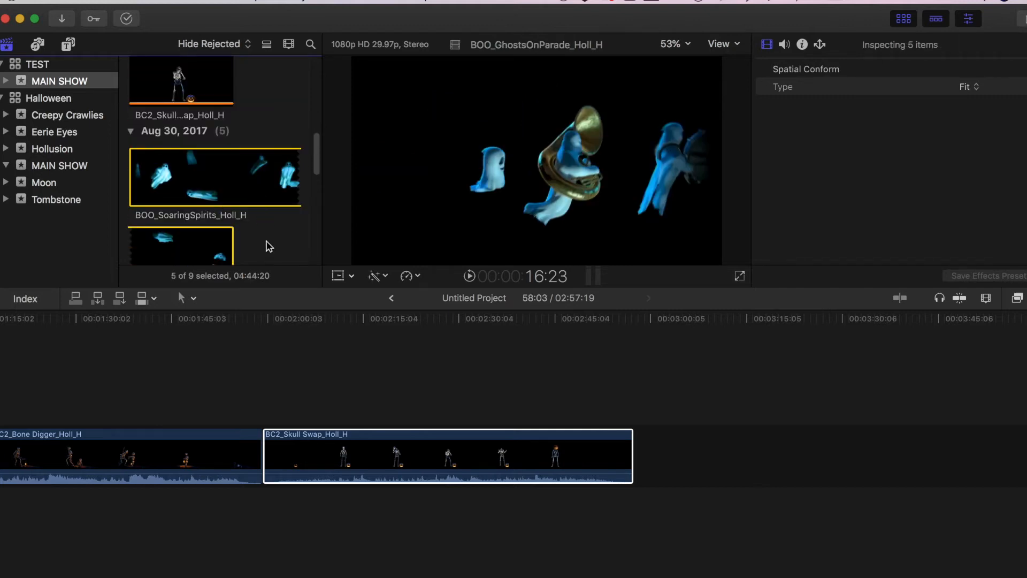
scroll(277, 253, "down", 8)
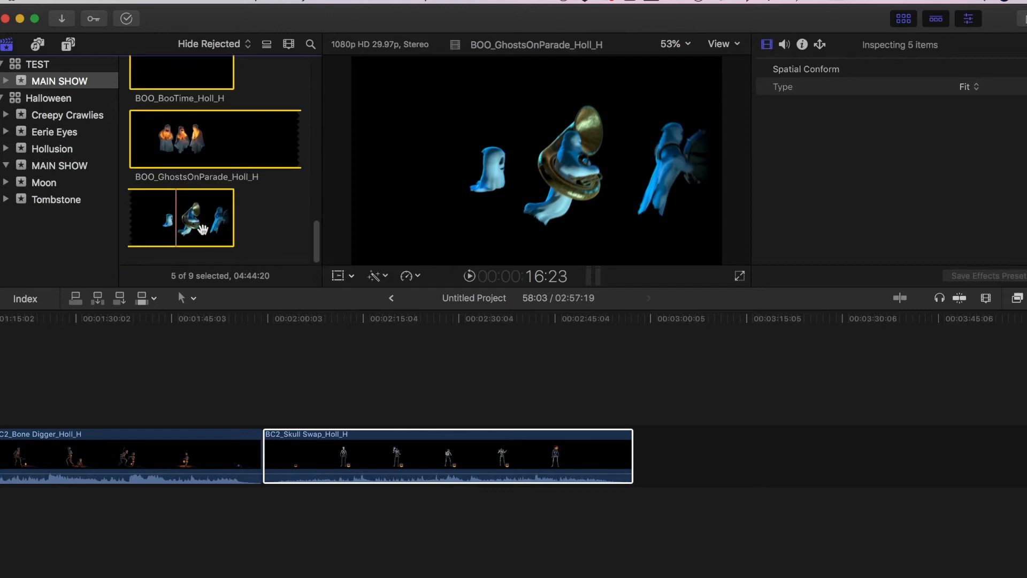
left_click_drag(202, 229, 655, 447)
scroll(604, 396, "right", 15)
scroll(604, 405, "right", 3)
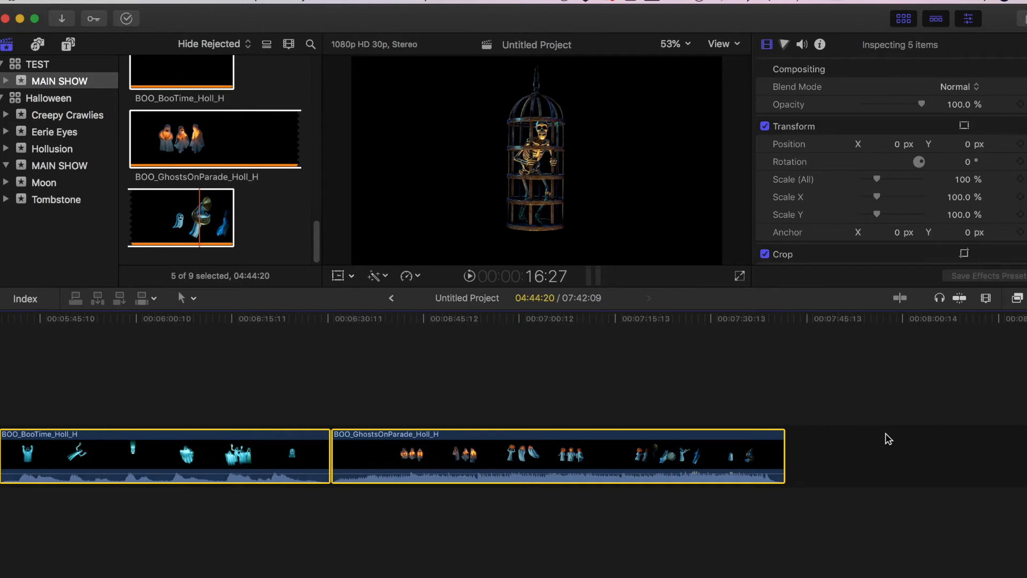
Step: Start a file export of the assembled project and set its title to TEST HOLLUSION
scroll(888, 438, "left", 20)
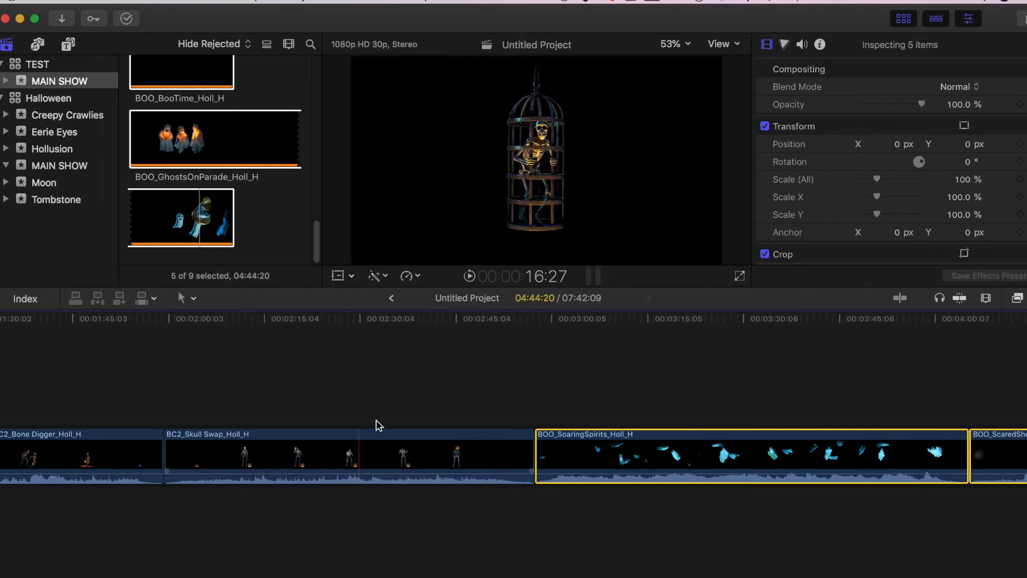
scroll(379, 424, "left", 10)
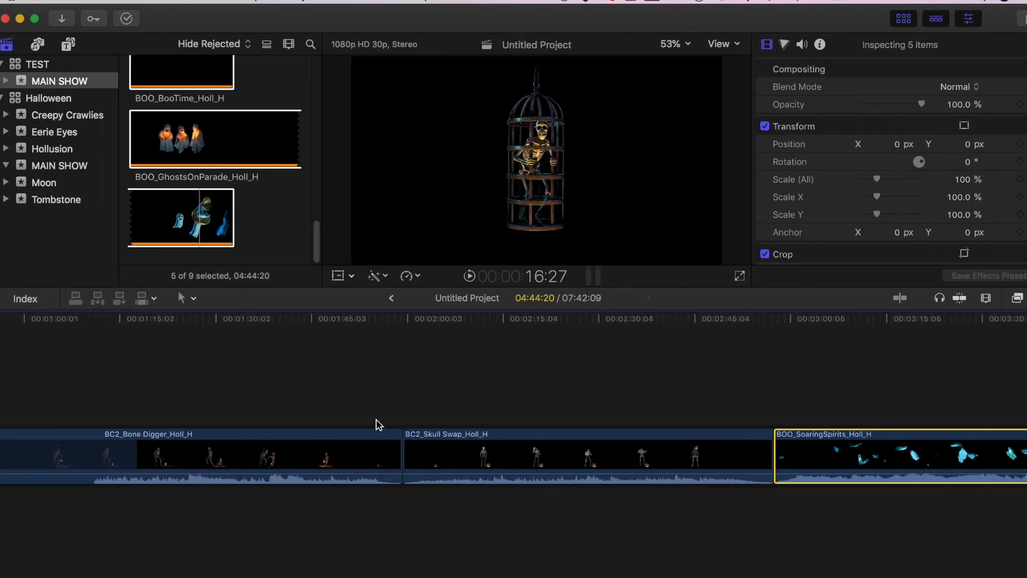
left_click(116, 2)
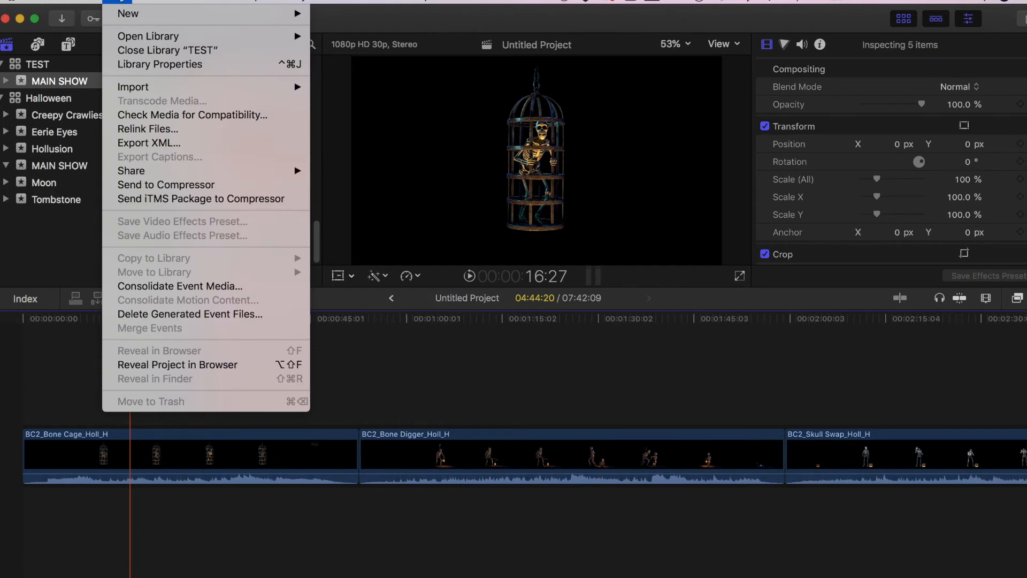
mouse_move(147, 172)
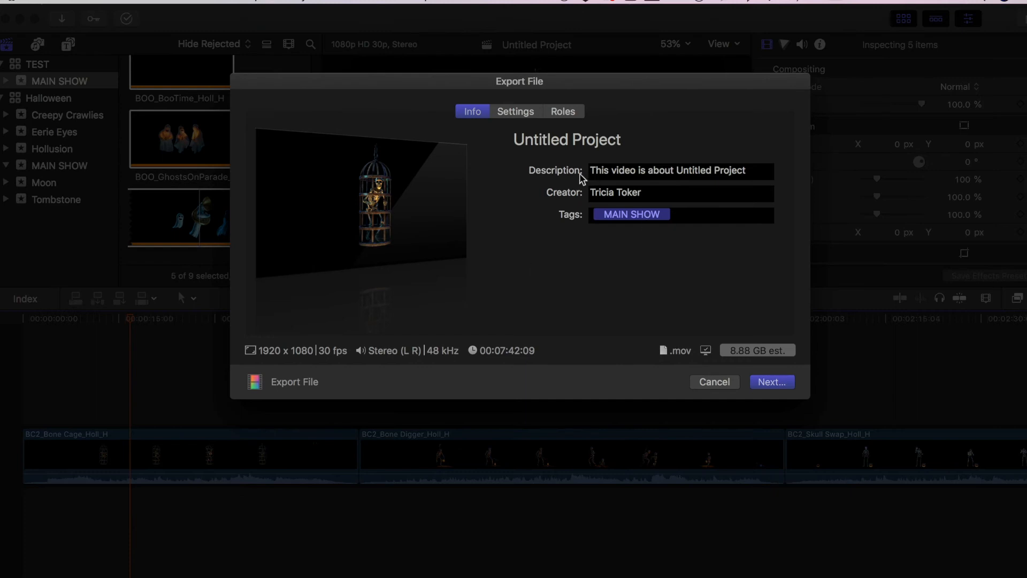
left_click(598, 145)
double_click(598, 144)
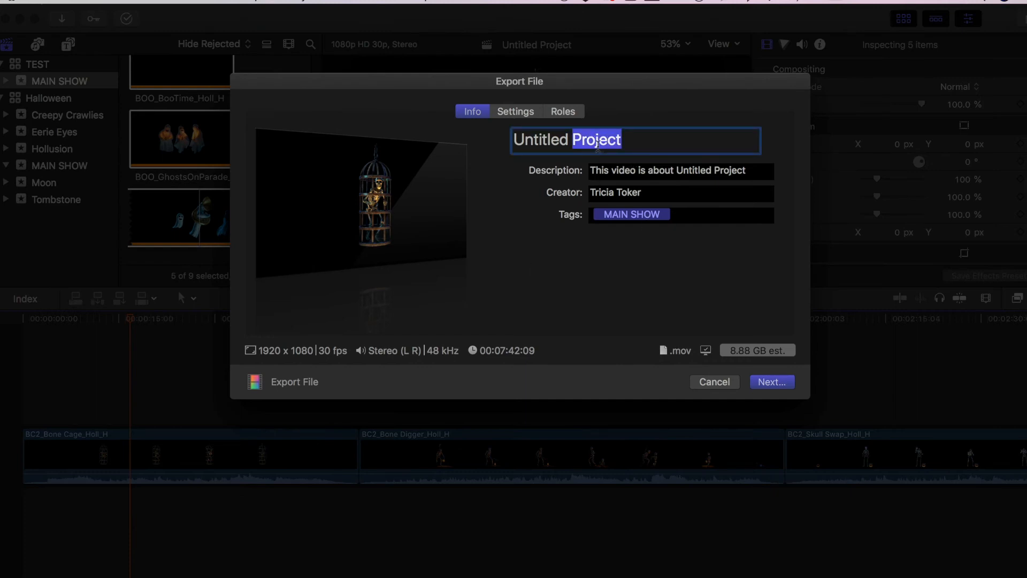
double_click(546, 141)
left_click_drag(647, 142, 481, 144)
type("TES")
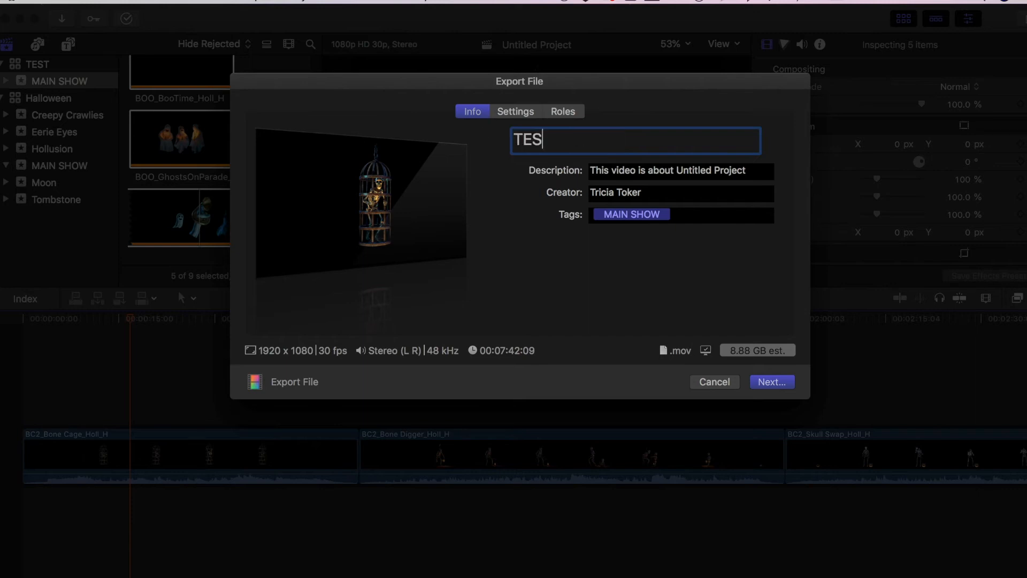
type("T HOLLUSION")
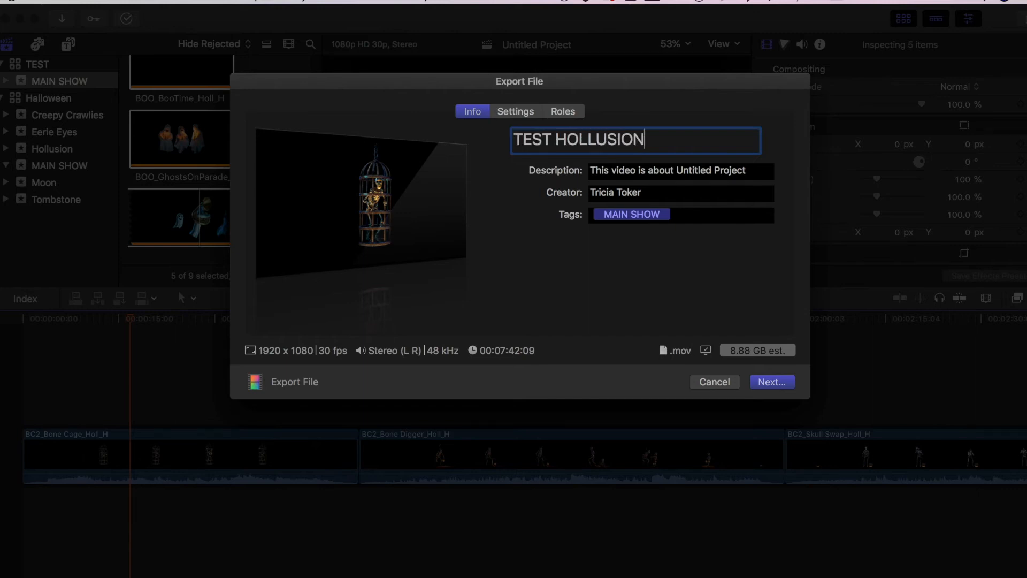
key("Return")
Step: Reuse the export title as the description and save the export as TEST HOLLUSION in the FULL LENGTH MOVIES folder
key("super+c")
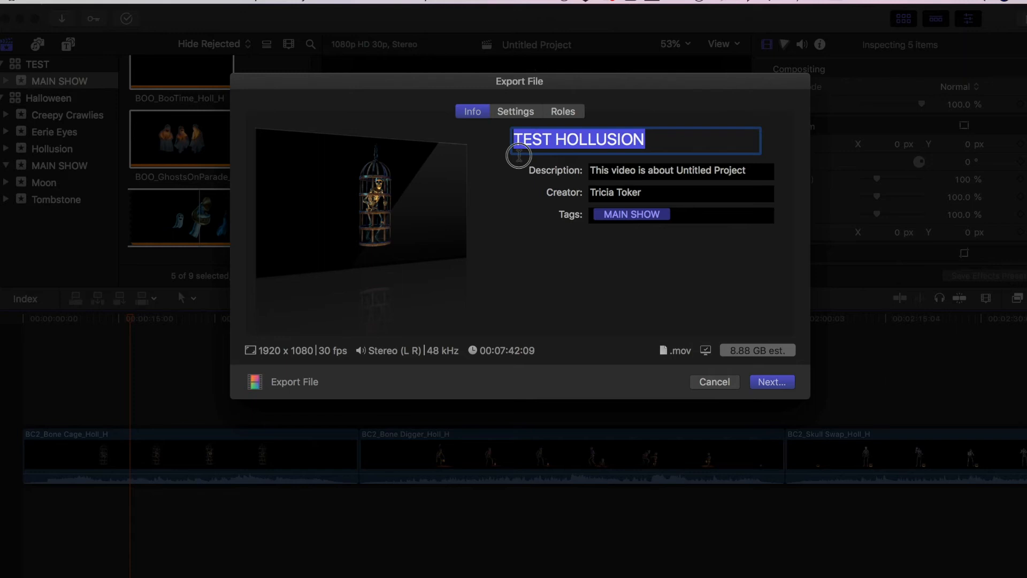
double_click(695, 170)
triple_click(700, 171)
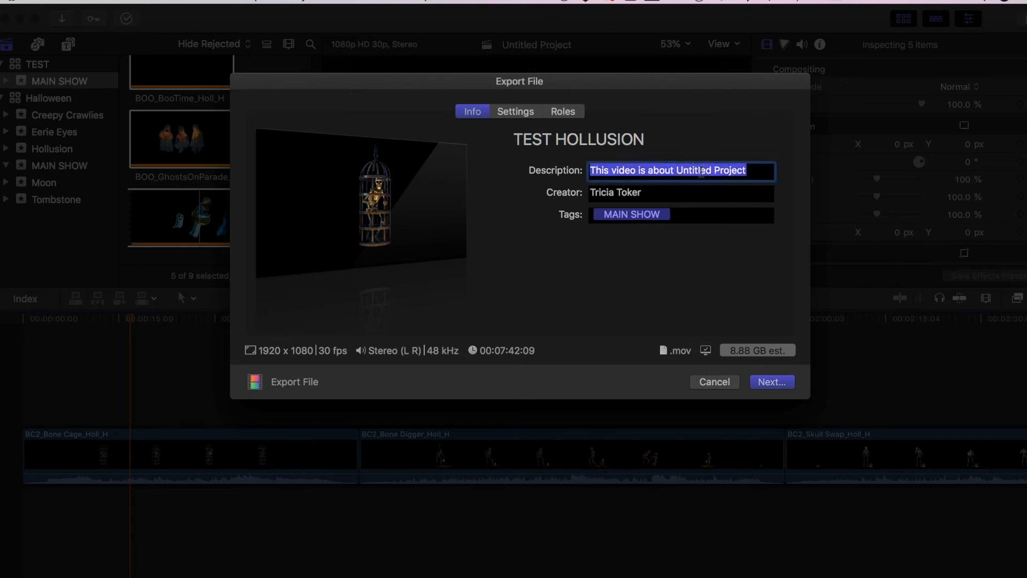
key("super+v")
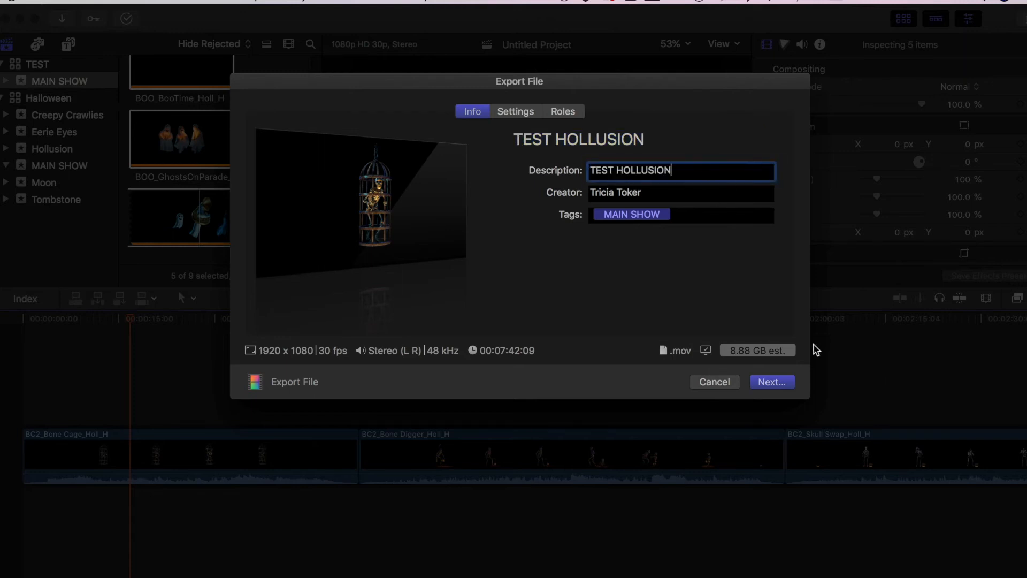
left_click(781, 382)
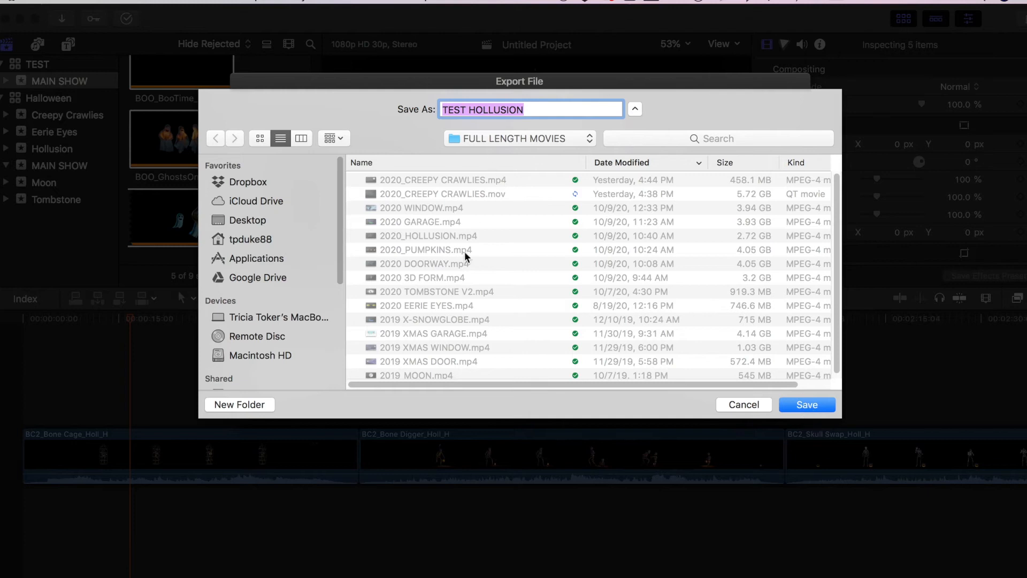
left_click(824, 404)
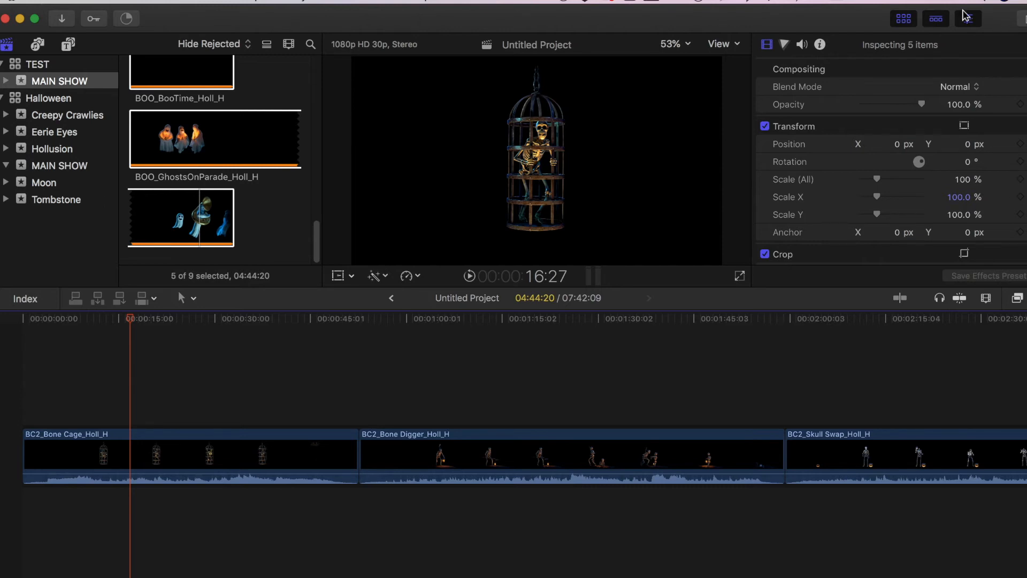
Step: Select the event's clips from Bone Cage through GhostsOnParade and connect them as a second layer above the storyline, starting at the project's beginning
scroll(203, 235, "up", 2)
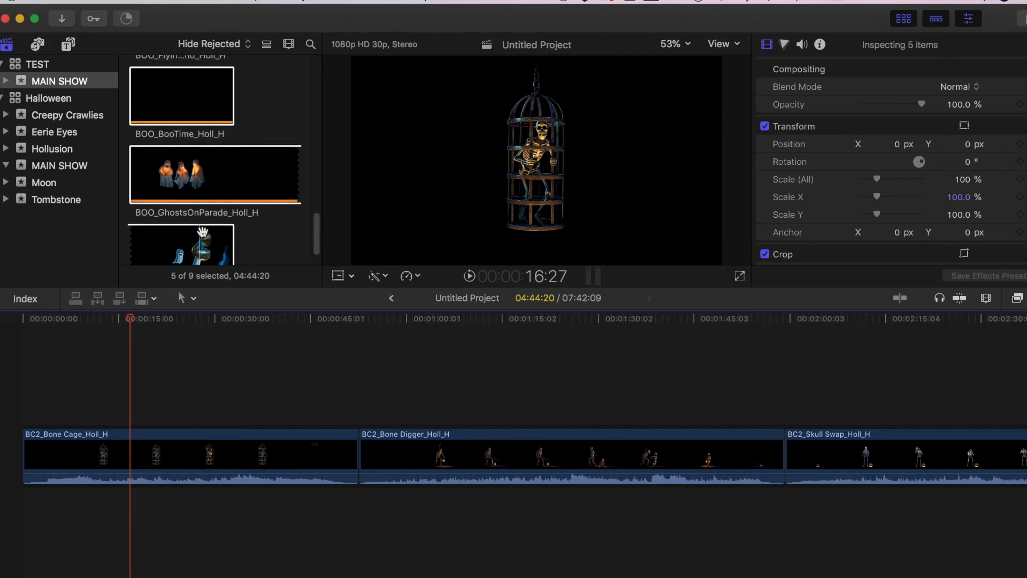
scroll(202, 231, "up", 15)
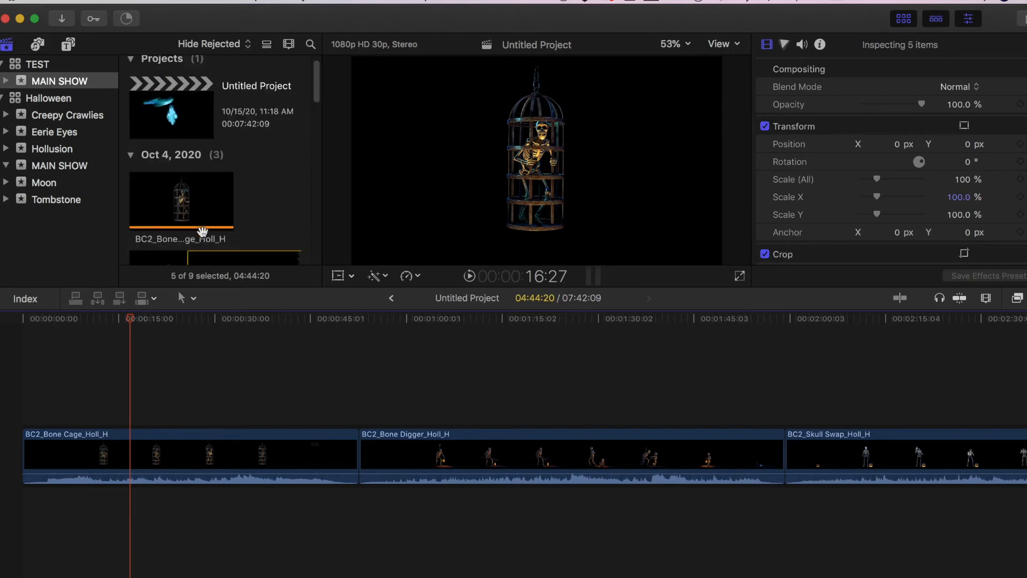
scroll(202, 231, "up", 2)
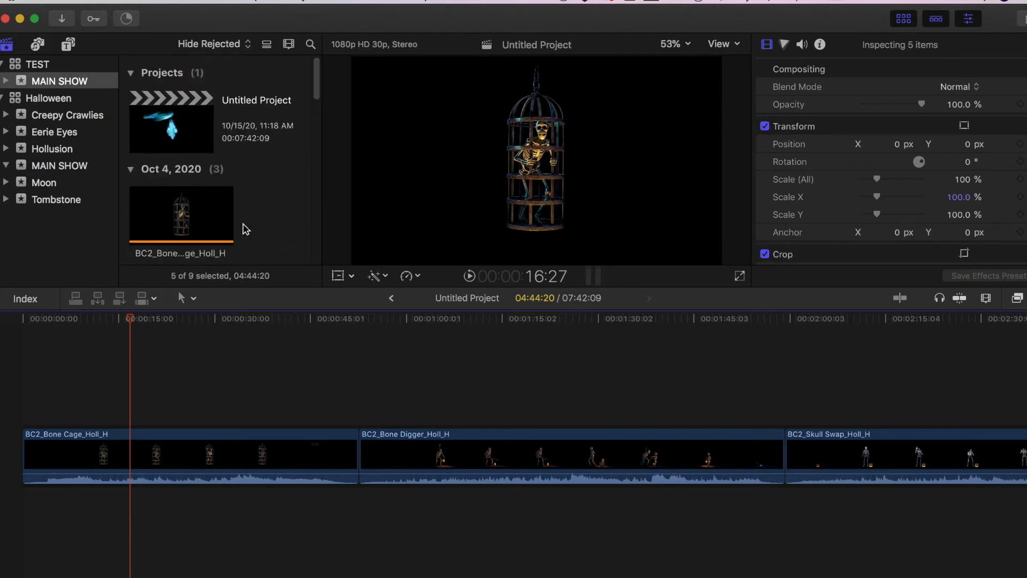
left_click(207, 214)
scroll(248, 210, "down", 10)
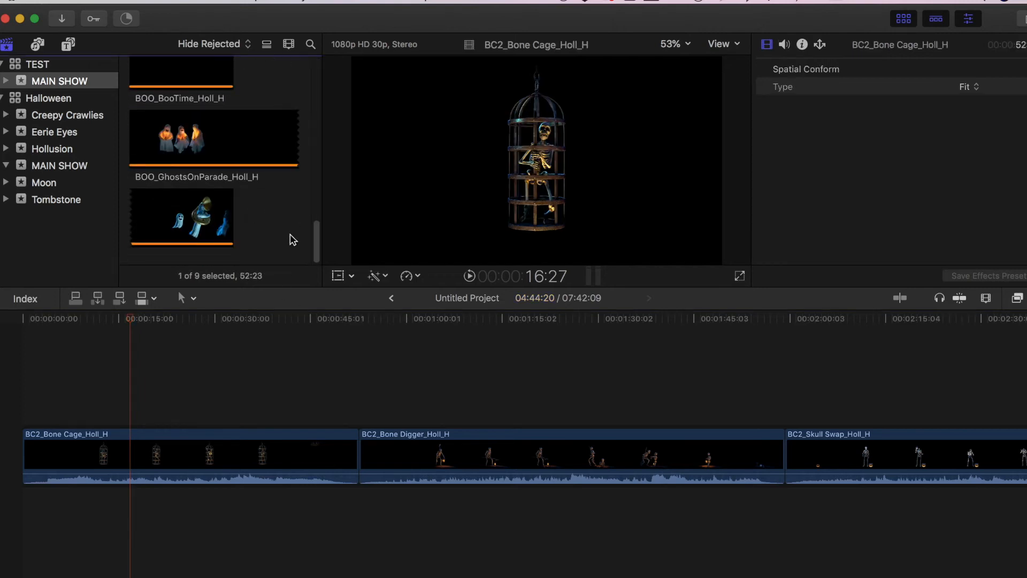
left_click(178, 229, "shift")
left_click_drag(149, 212, 18, 384)
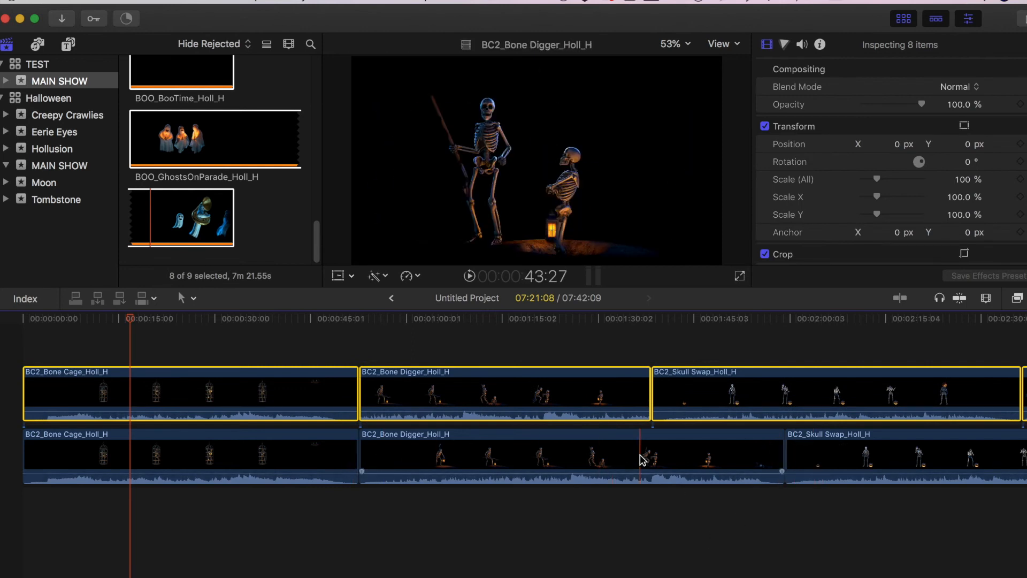
scroll(675, 533, "right", 10)
scroll(676, 533, "right", 10)
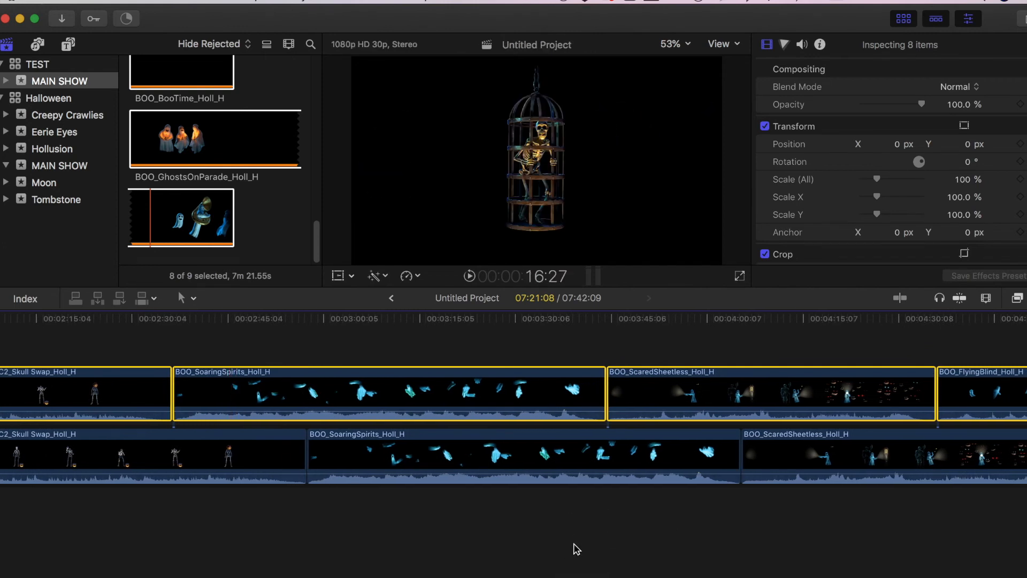
Step: Lower the audio of the upper-layer Bone Cage clip and the lower-layer Bone Digger clip all the way down
scroll(574, 547, "left", 20)
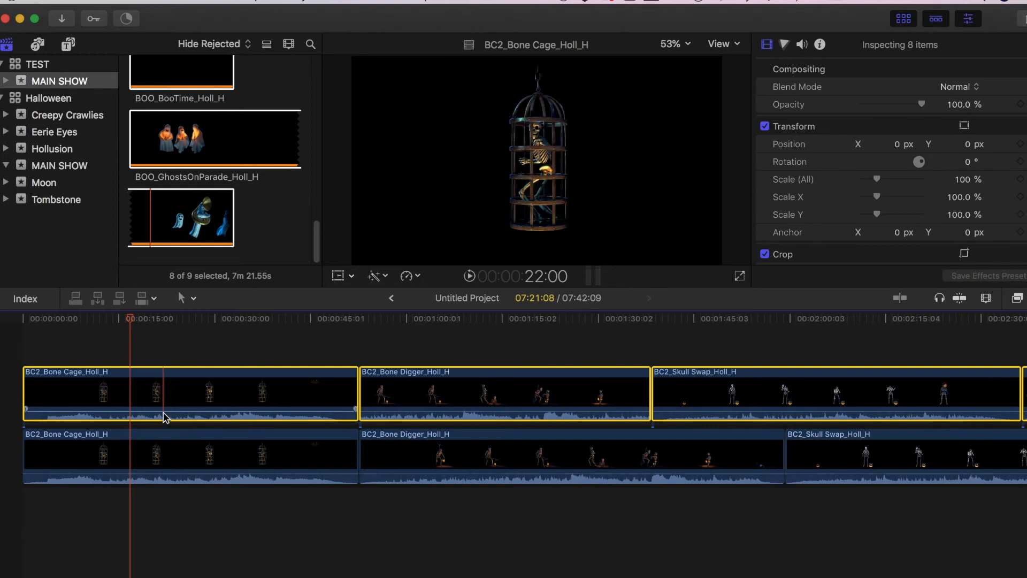
left_click_drag(163, 417, 165, 424)
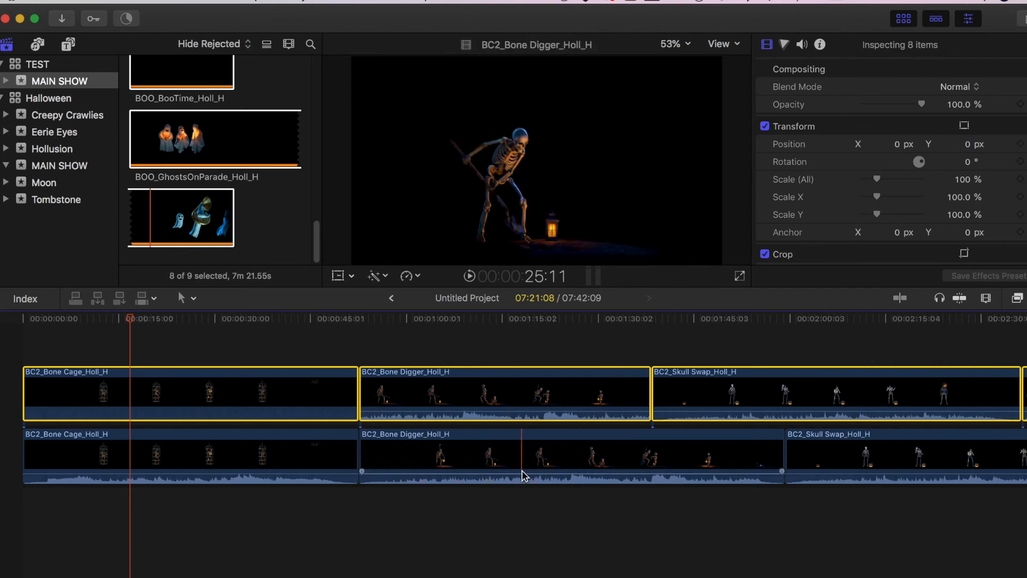
left_click_drag(464, 470, 465, 485)
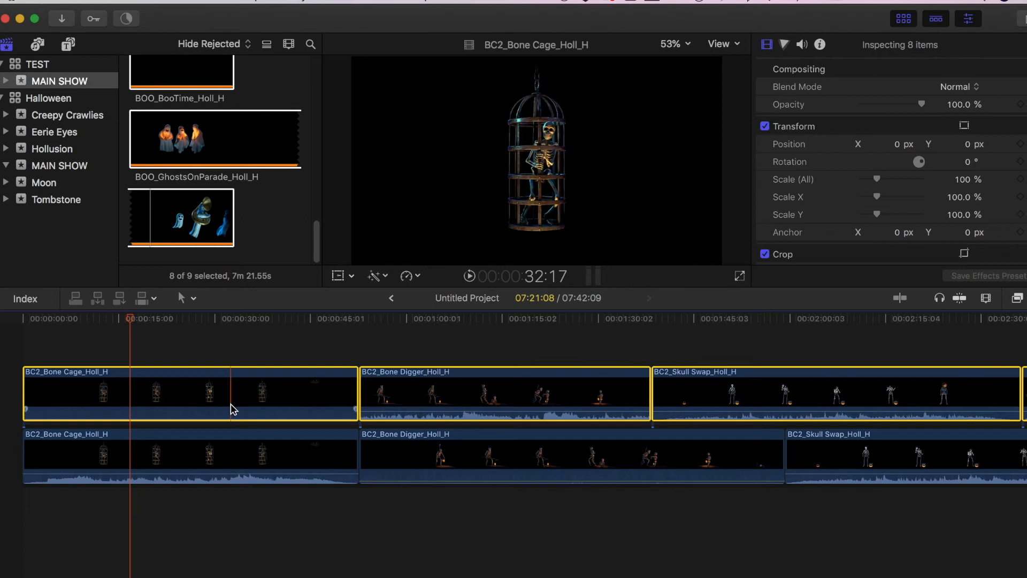
Step: Return to the project's beginning and import both buffer clips from the Jack-O-Lantern Jamboree 2 Media Player Buffer Files folder into the MAIN SHOW event
left_click(24, 347)
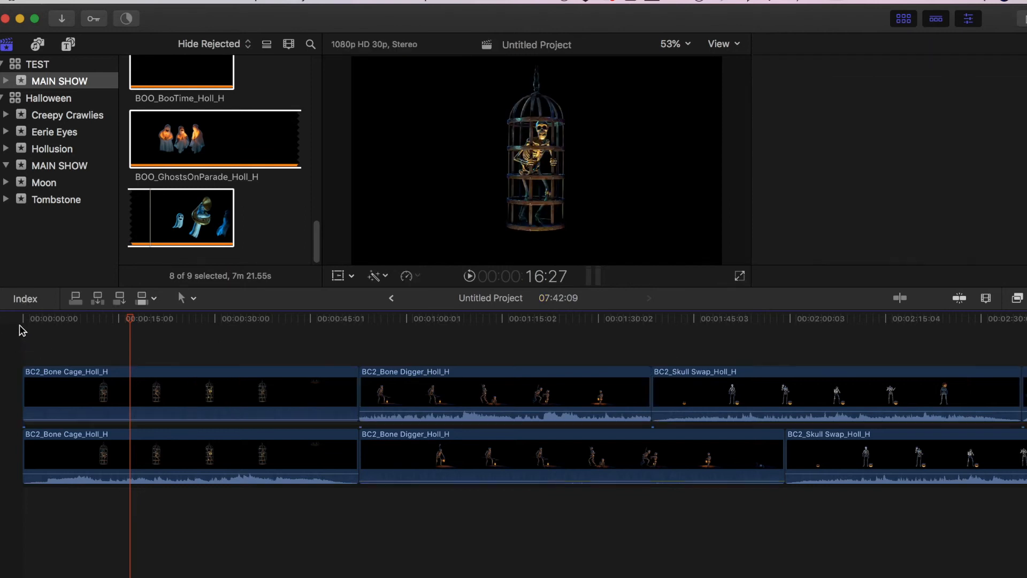
left_click(116, 2)
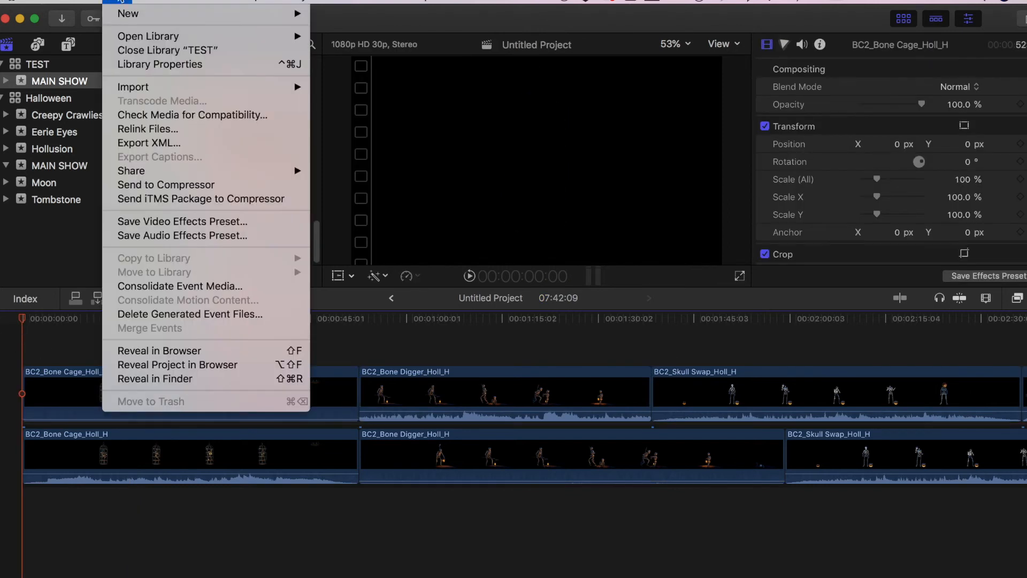
mouse_move(138, 89)
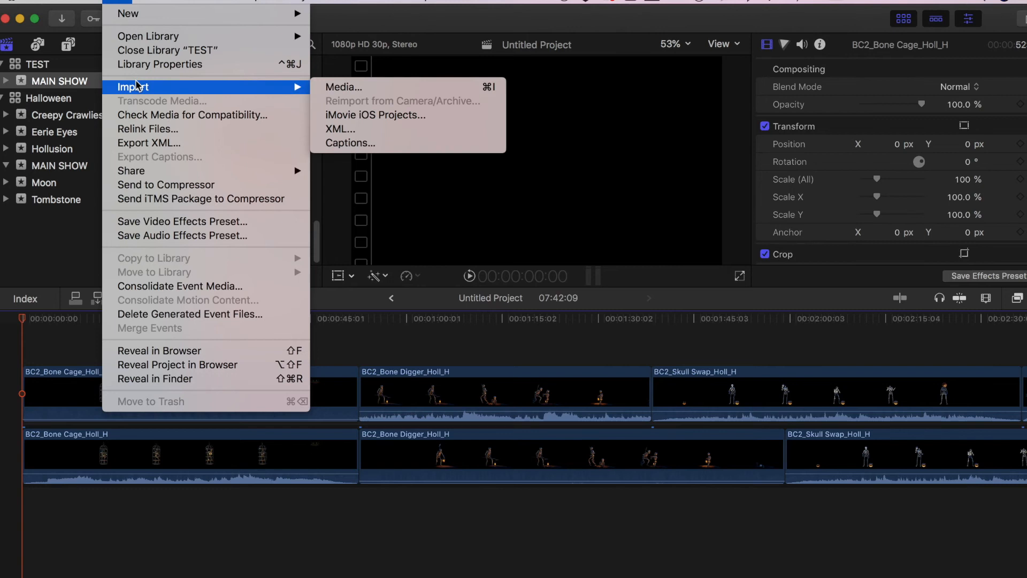
left_click(405, 90)
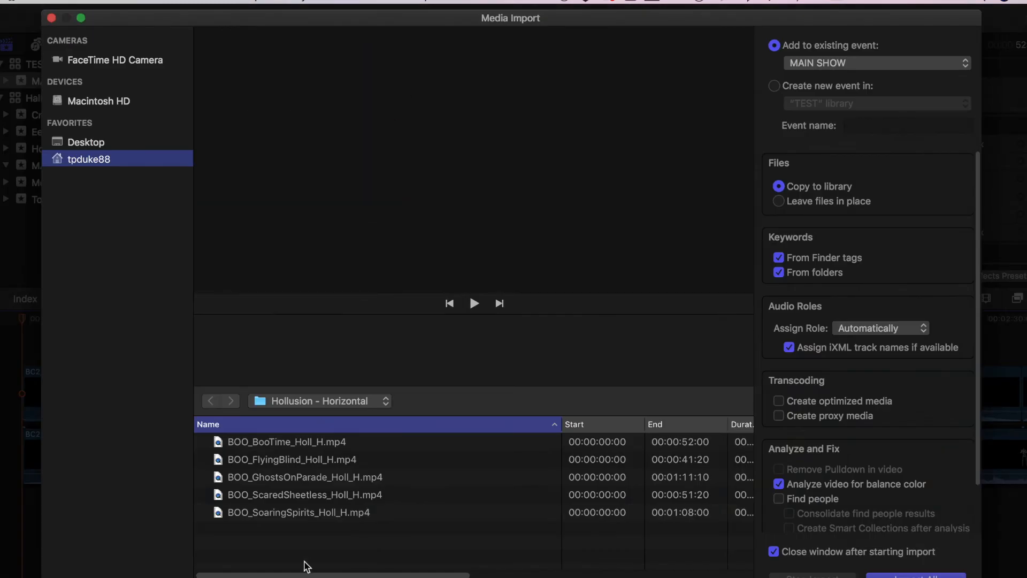
left_click(347, 401)
left_click(346, 435)
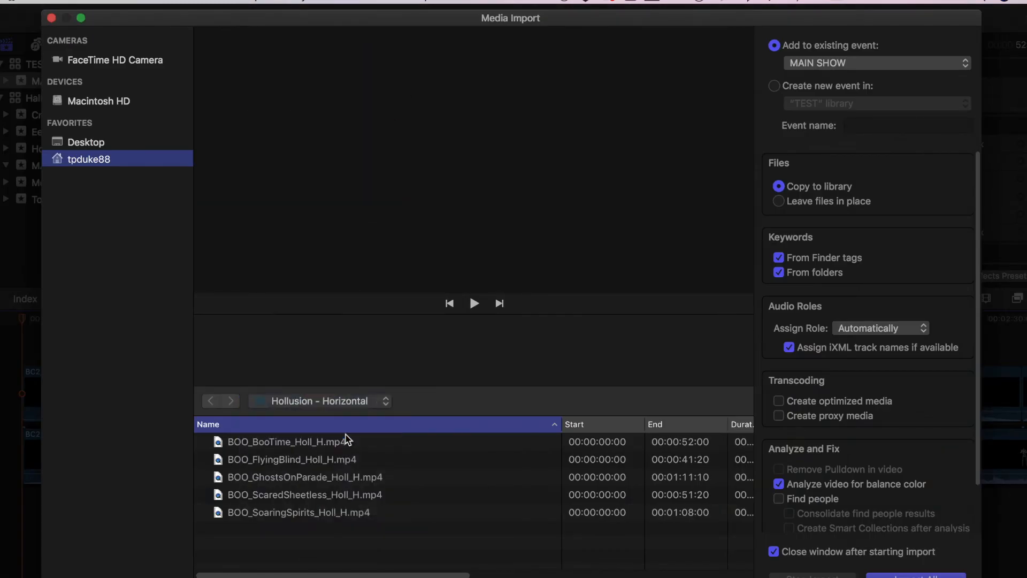
scroll(289, 537, "down", 5)
scroll(289, 540, "down", 5)
double_click(278, 489)
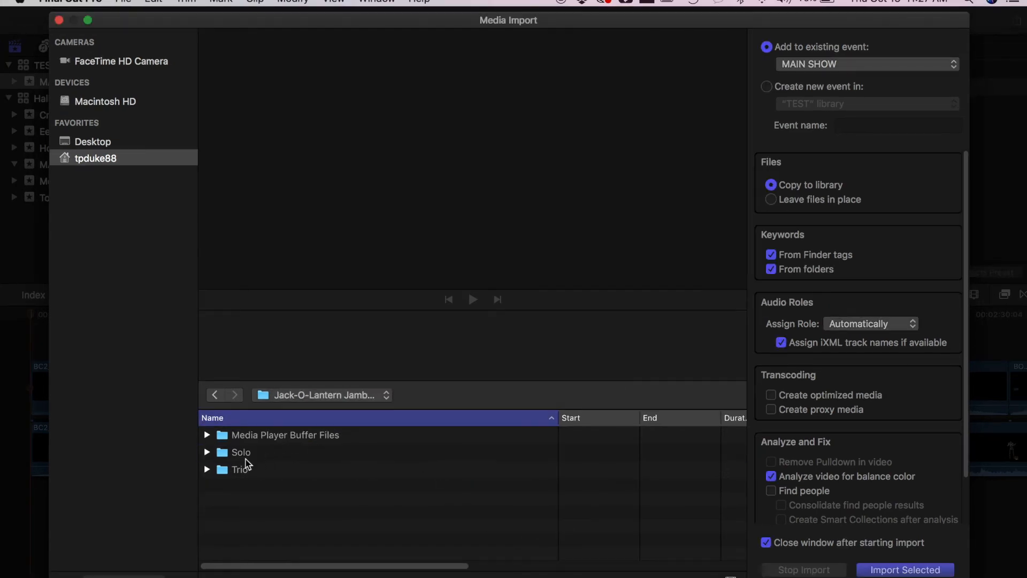
double_click(268, 436)
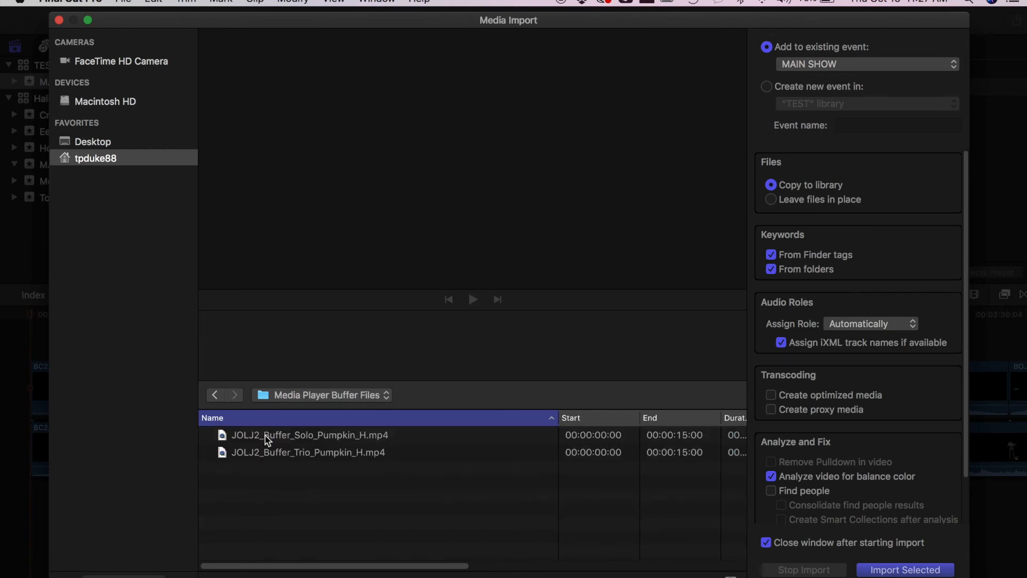
key("super+a")
key("Return")
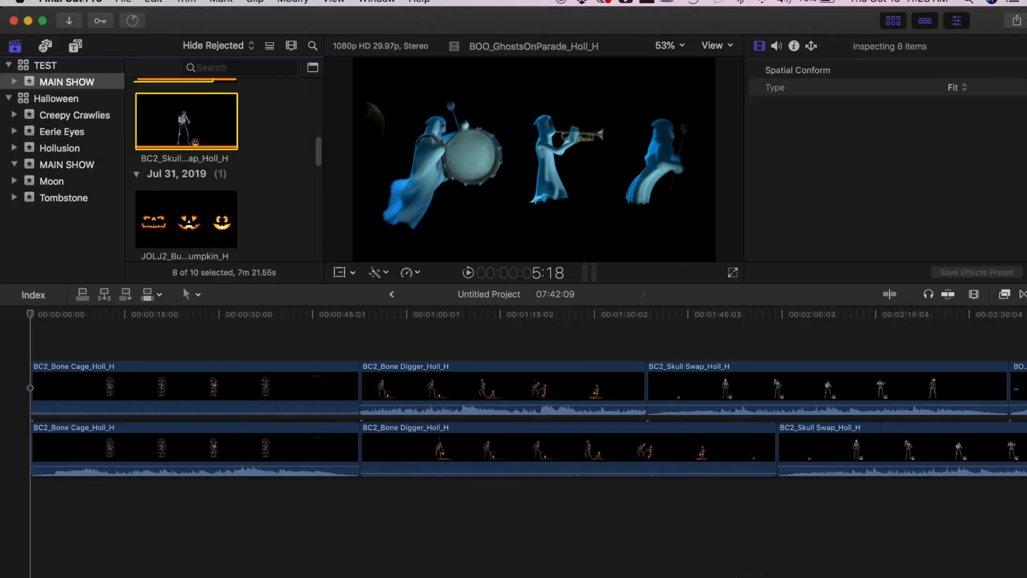
Step: Import all four pumpkin song clips from the Jack-O-Lantern Jamboree 2 Trio folder into the MAIN SHOW event
left_click(130, 2)
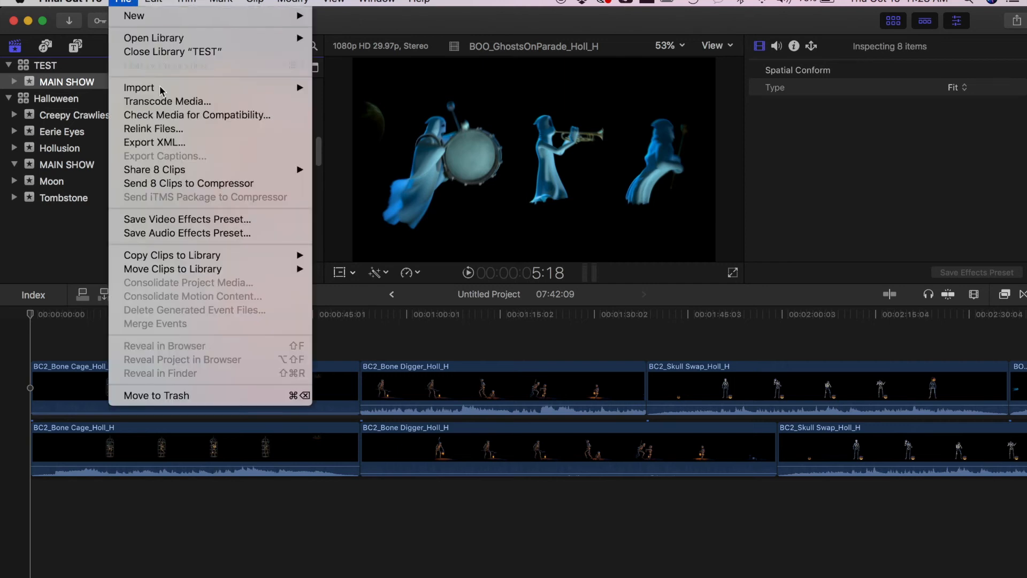
mouse_move(167, 90)
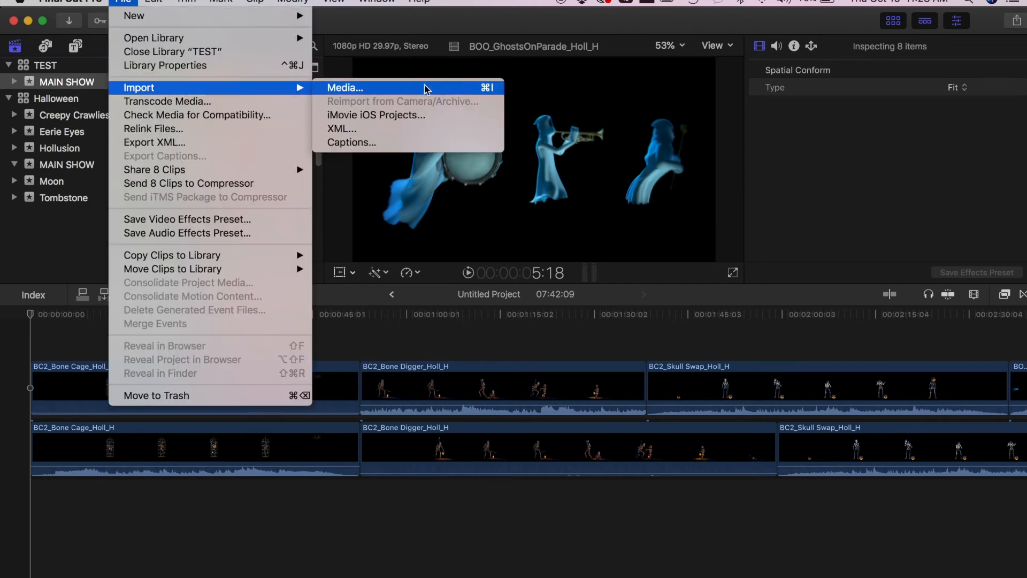
left_click(407, 90)
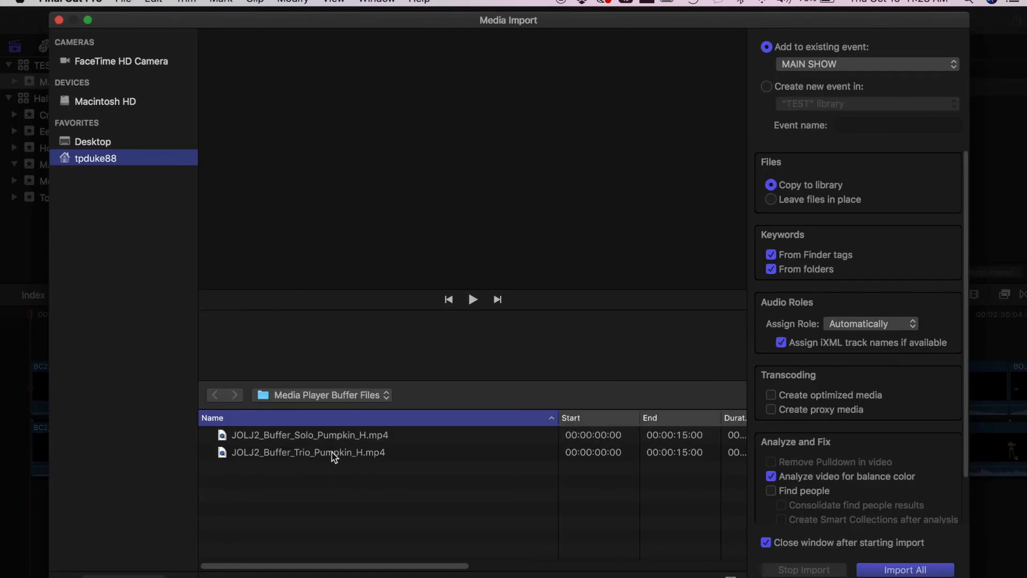
left_click(367, 395)
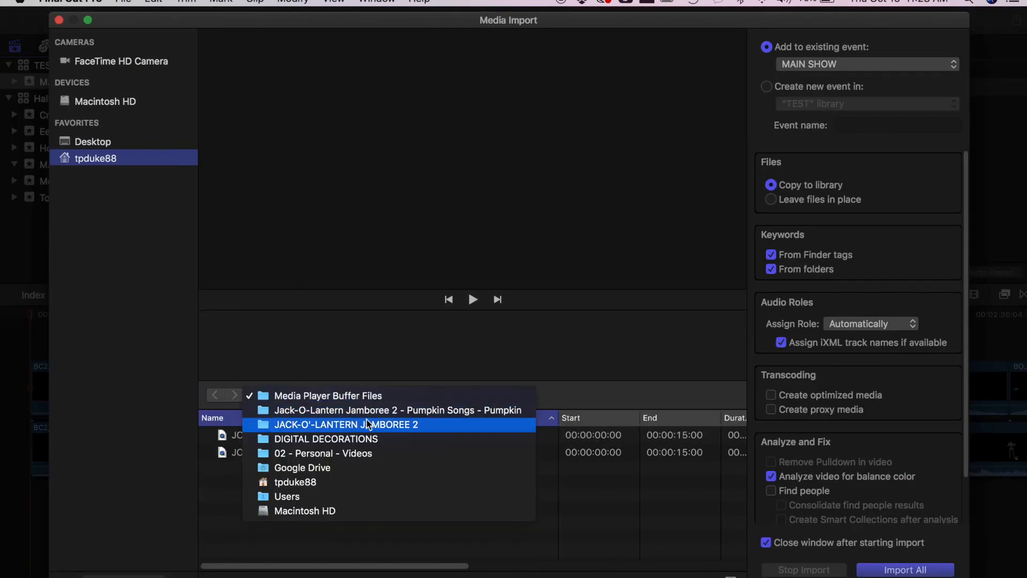
left_click(369, 411)
double_click(246, 474)
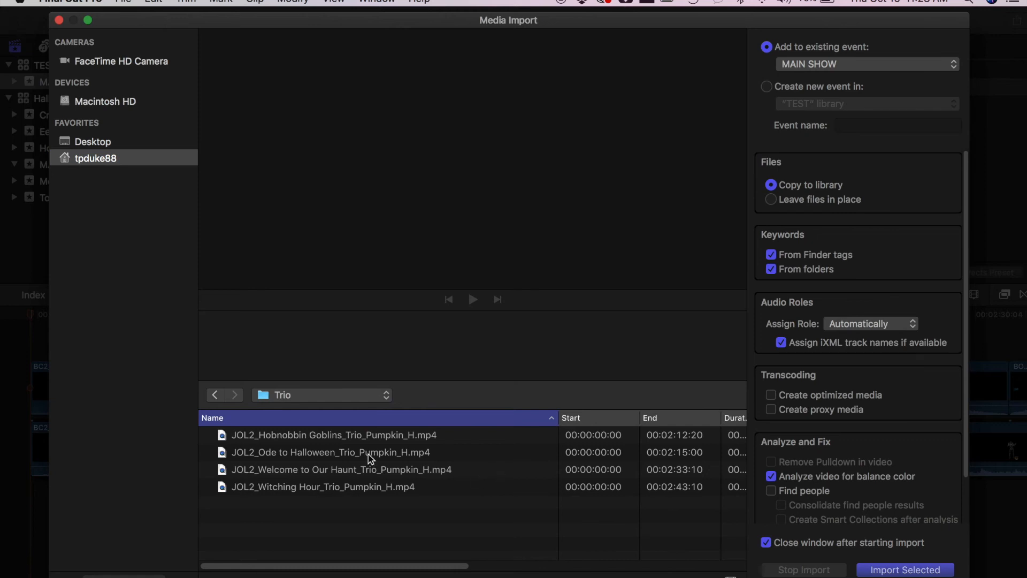
key("super+a")
left_click(921, 570)
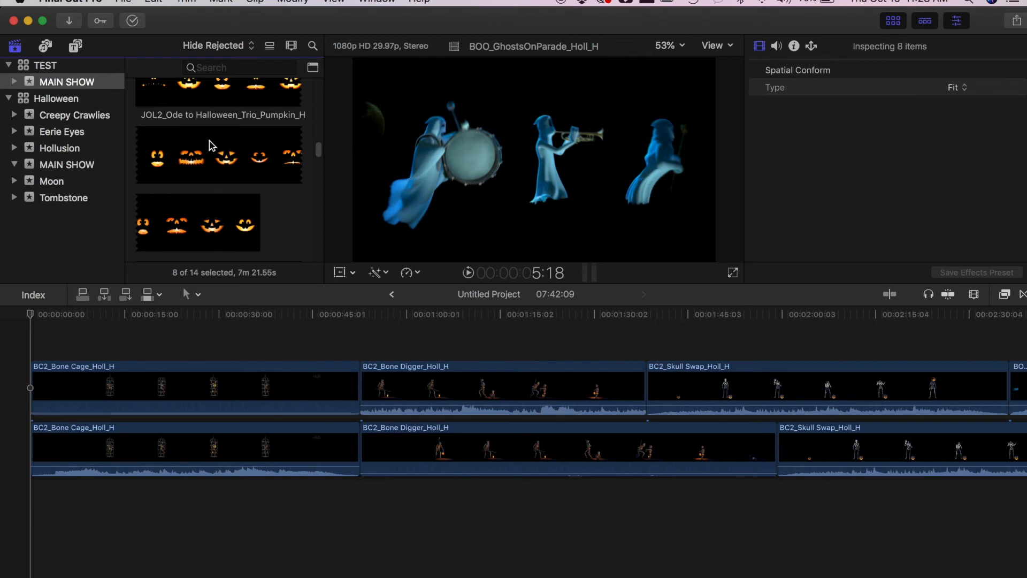
Step: Find JOLJ2_Buffer_Trio_Pumpkin_H in the event and connect it as a third layer above both Bone Cage clips at the project's beginning
scroll(208, 171, "up", 5)
scroll(208, 171, "up", 3)
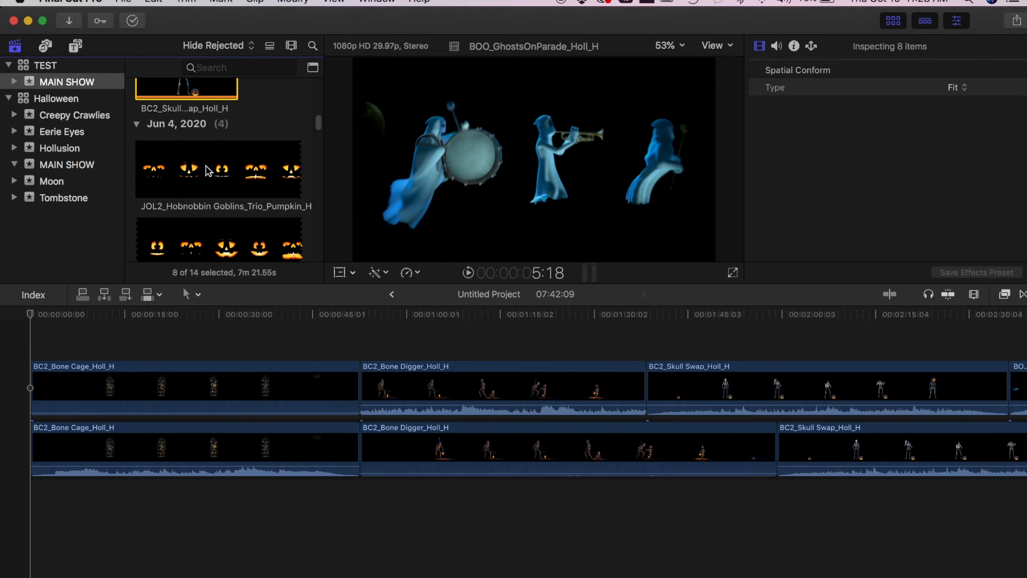
scroll(217, 182, "down", 5)
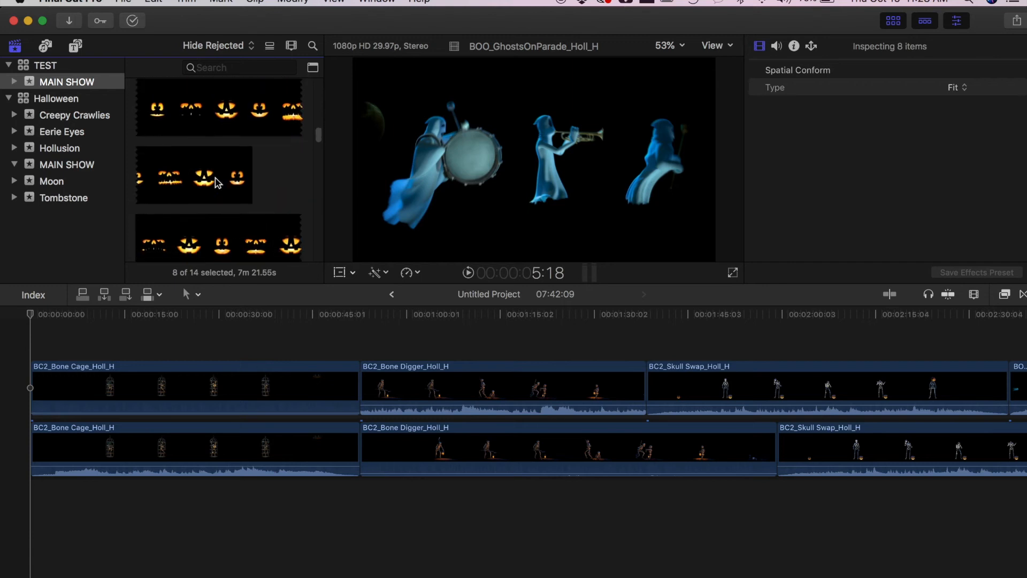
scroll(217, 183, "down", 3)
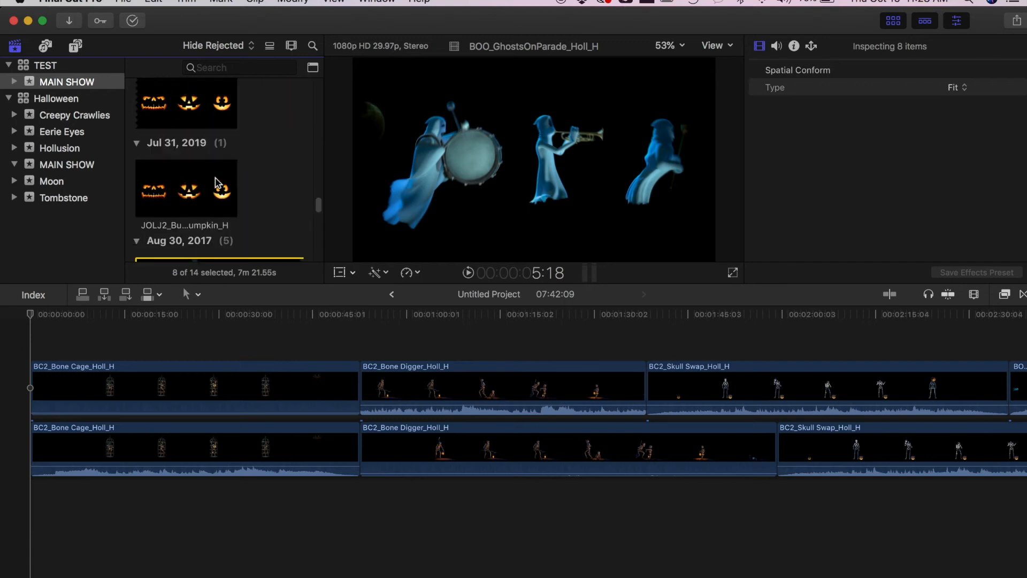
left_click(184, 206)
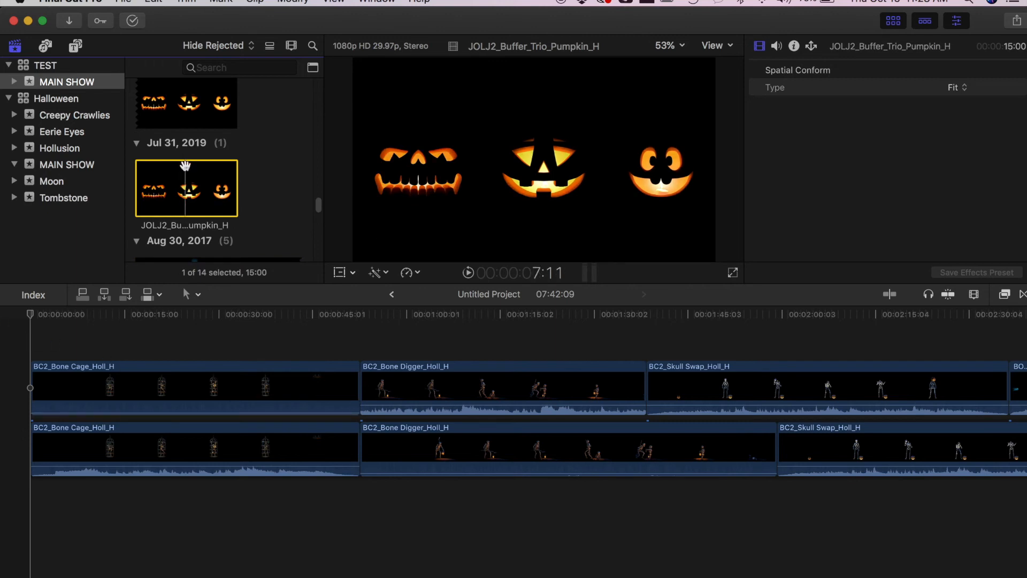
left_click_drag(186, 174, 30, 332)
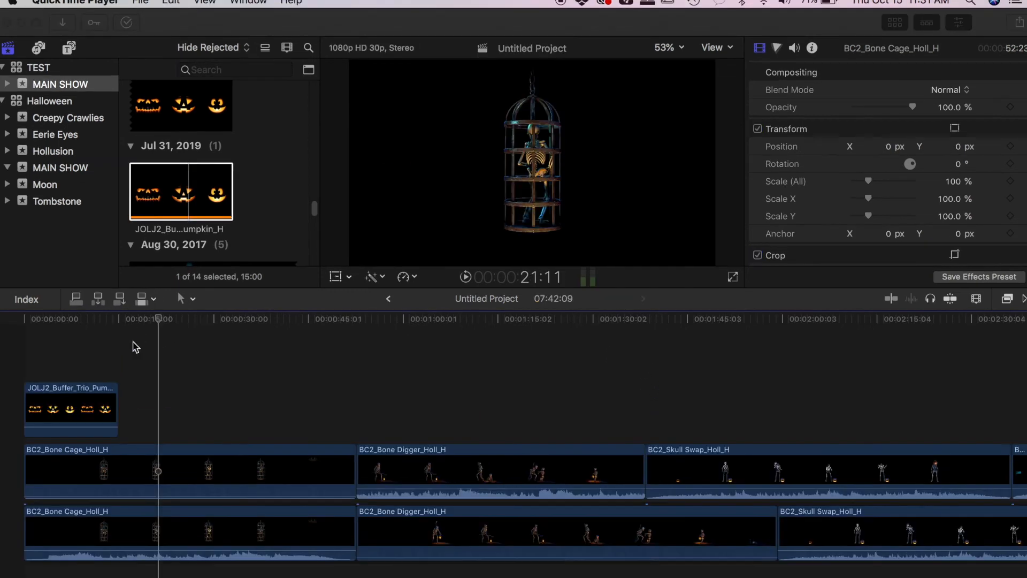
Step: Preview part of the JOLJ2_Buffer_Trio_Pumpkin_H clip from the event
left_click(232, 192)
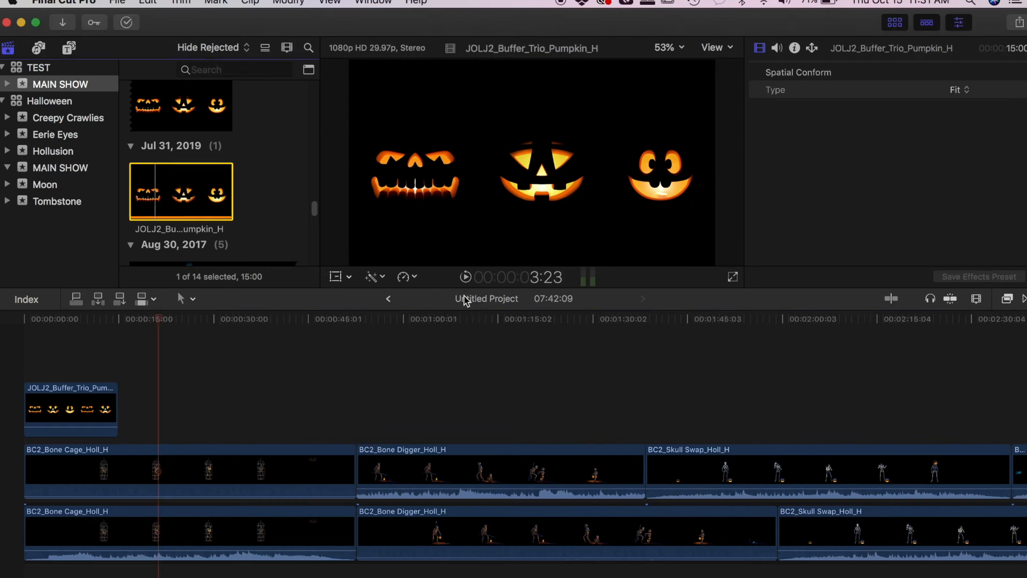
left_click(466, 276)
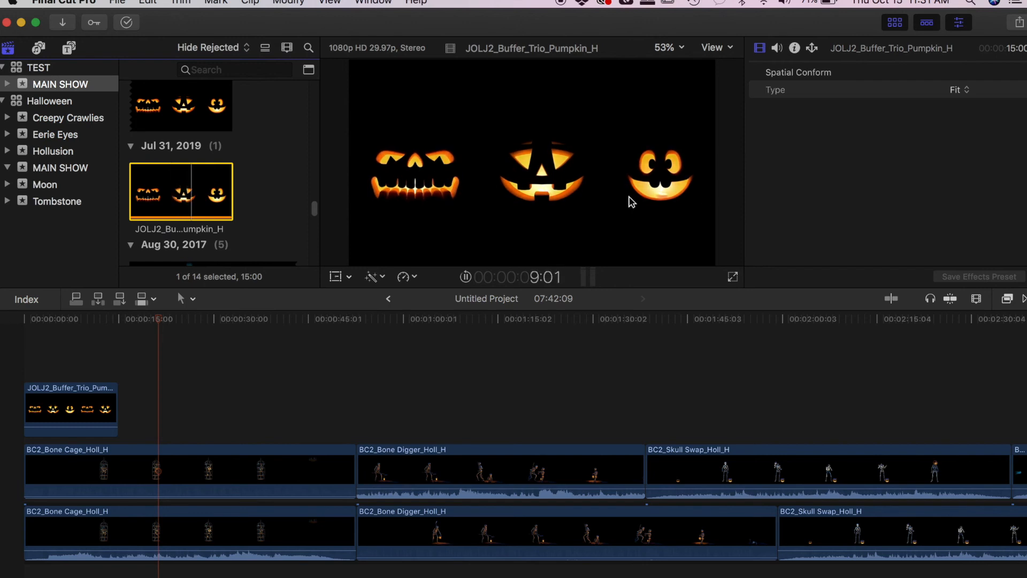
left_click(466, 277)
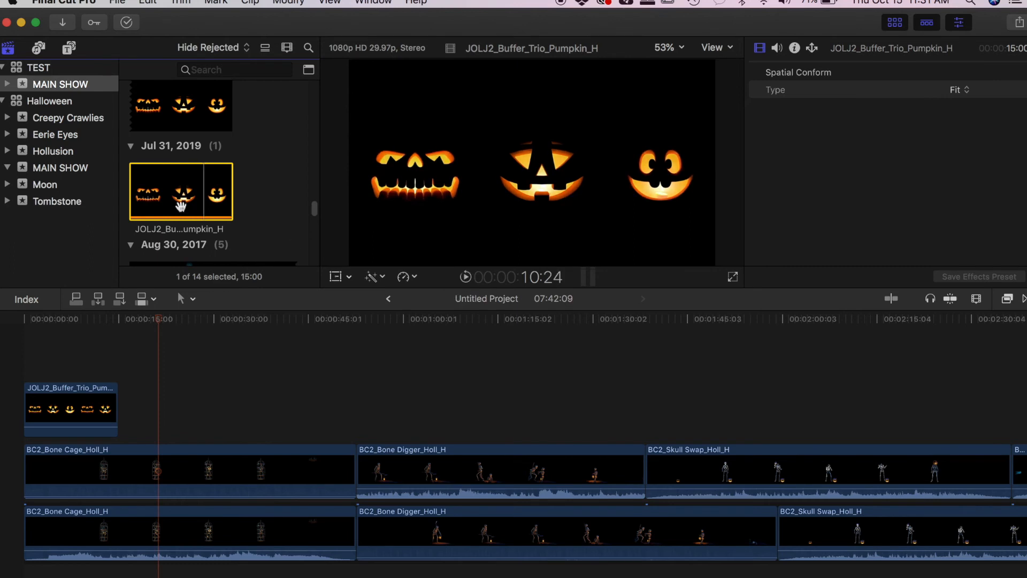
Step: Place a second copy of JOLJ2_Buffer_Trio_Pumpkin_H on the third layer directly after the first one
left_click_drag(169, 186, 123, 400)
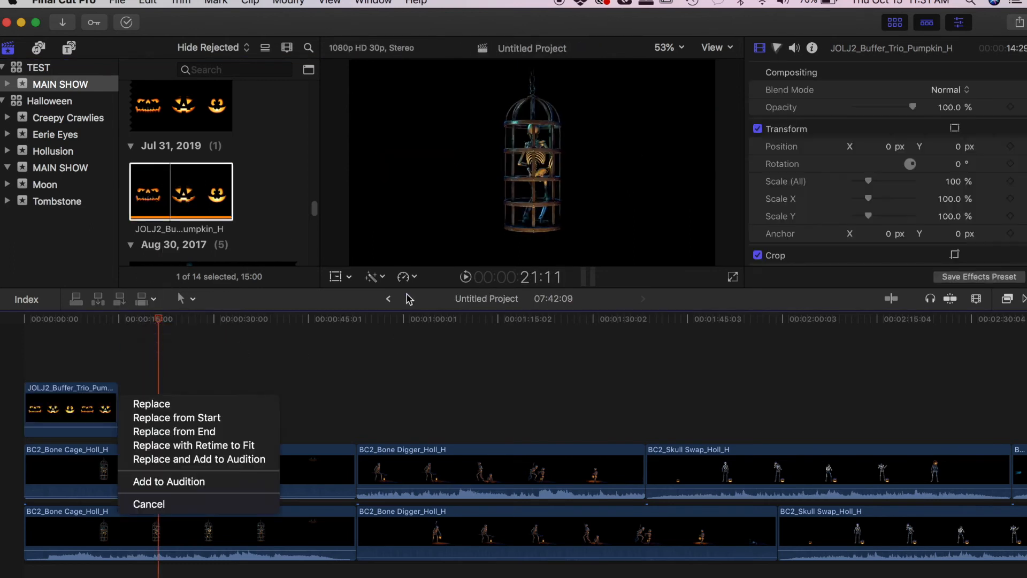
left_click(196, 504)
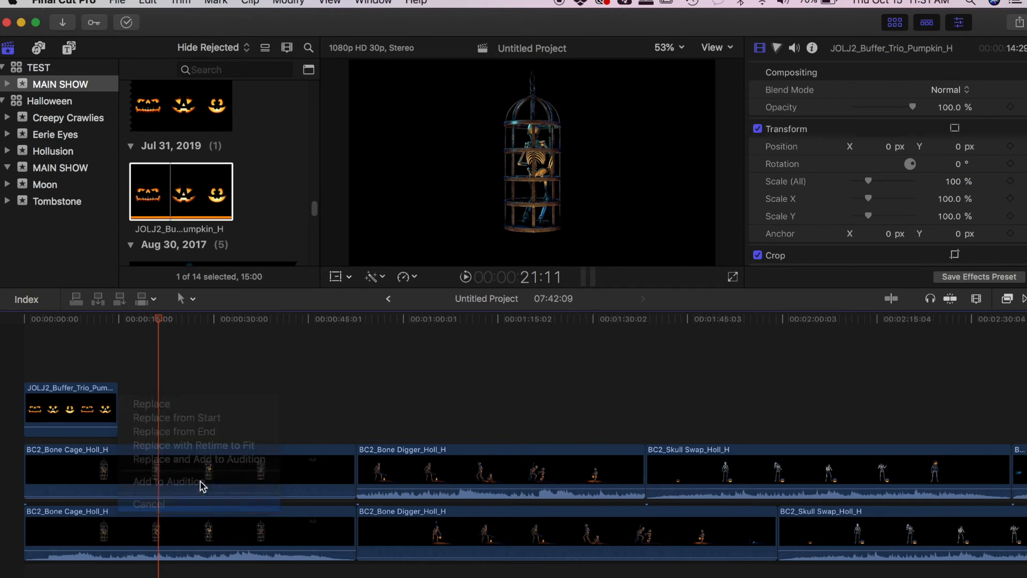
left_click_drag(180, 192, 124, 409)
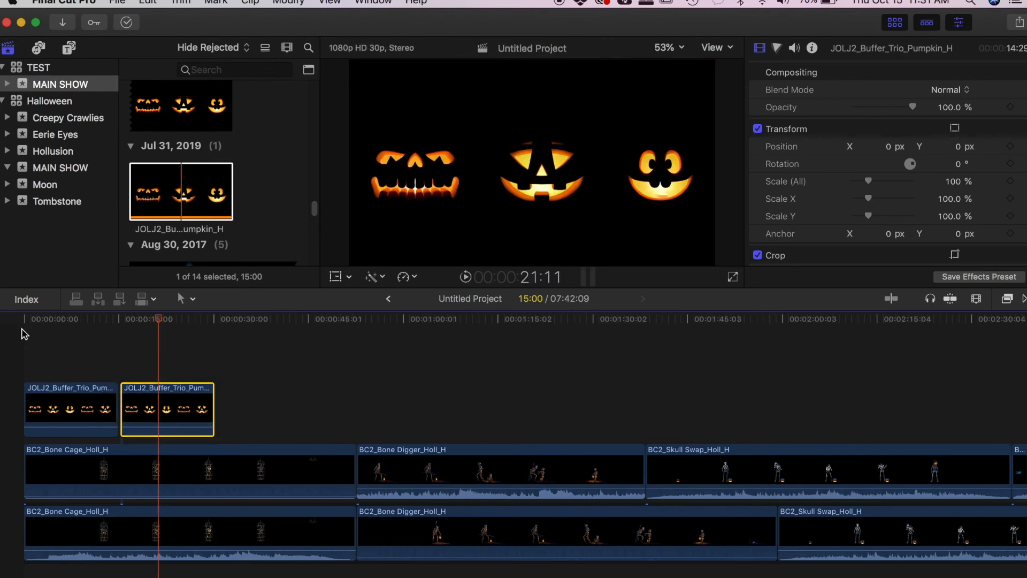
left_click(22, 330)
left_click_drag(173, 403, 171, 403)
Step: Copy both pumpkin buffer clips together and paste the pair three times in a row, starting at the end of the second clip
left_click(78, 406)
left_click(166, 419, "super")
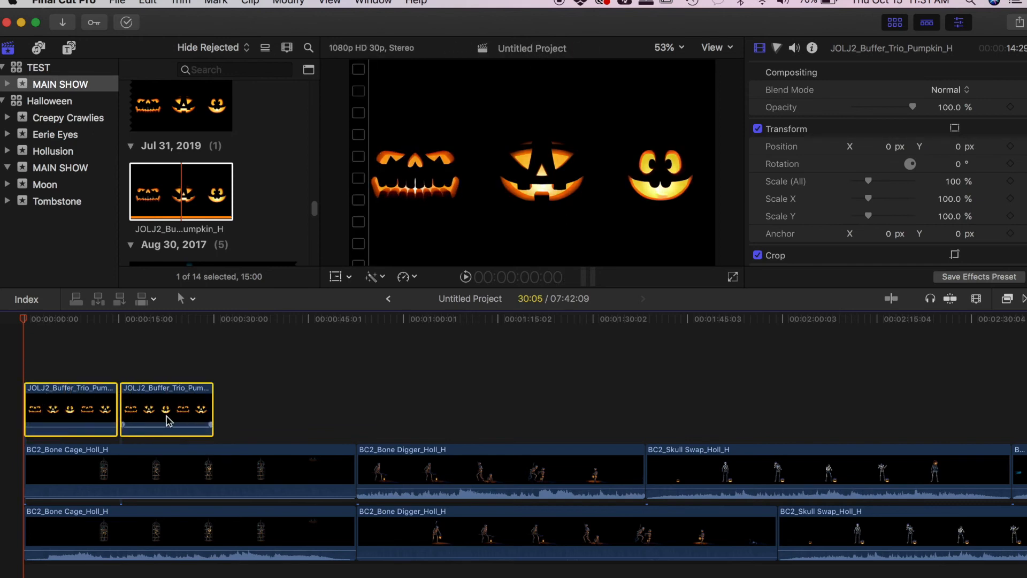
left_click(218, 419)
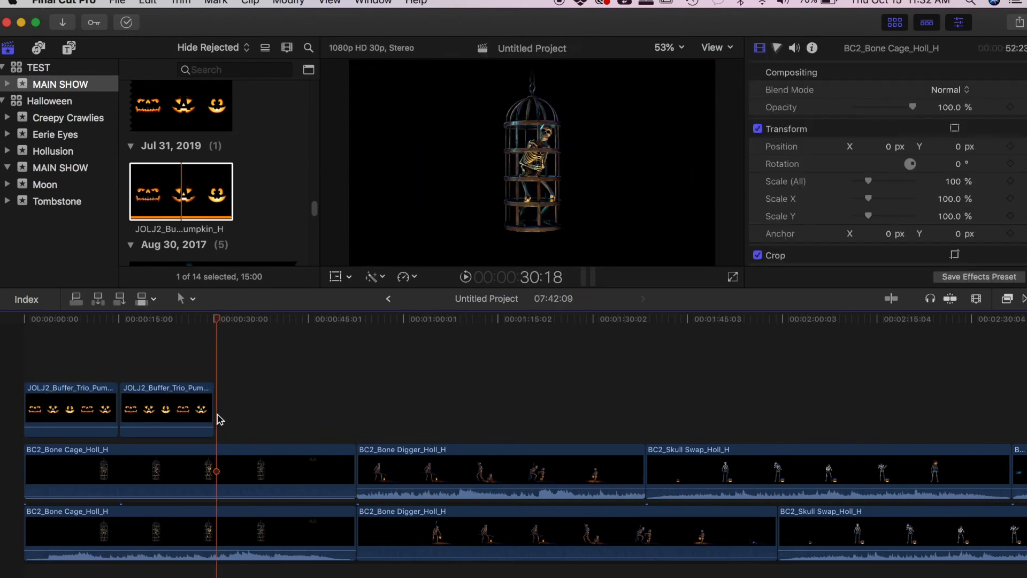
key("super+v")
key("super+v")
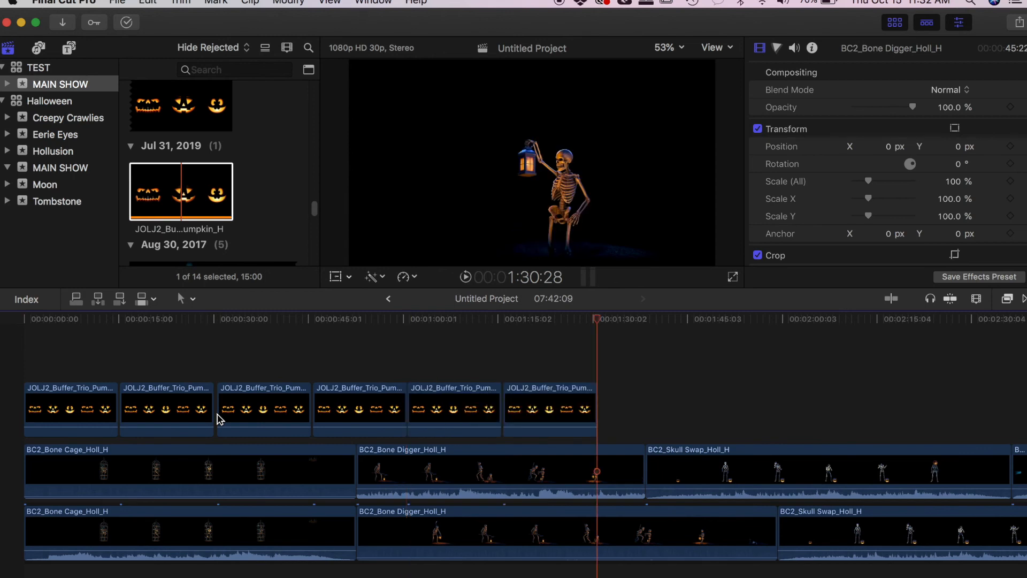
key("super+v")
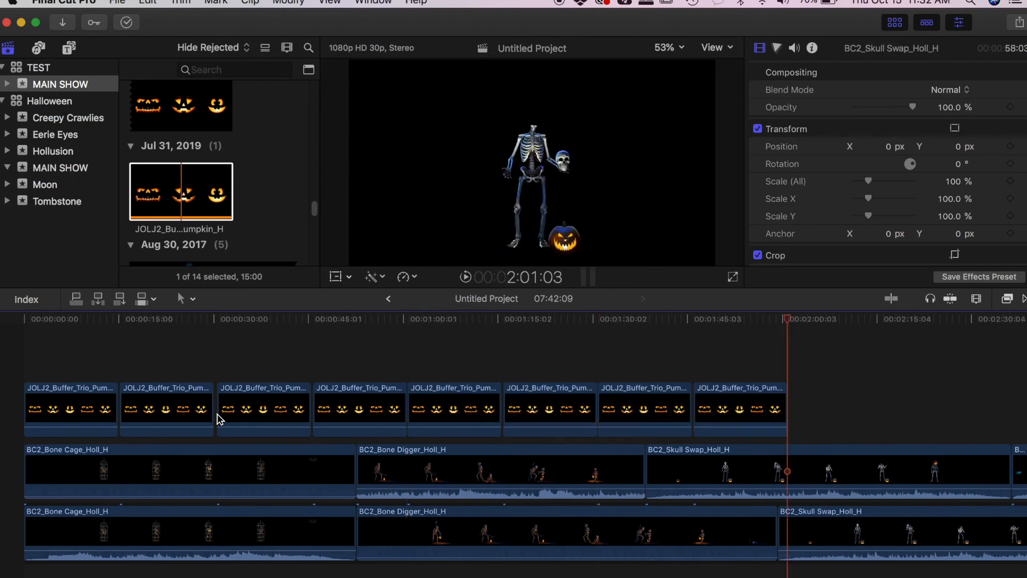
Step: Delete the last pumpkin buffer copy and shorten the seventh to about 08:17, ending near the end of the upper Bone Digger clip
left_click(760, 401)
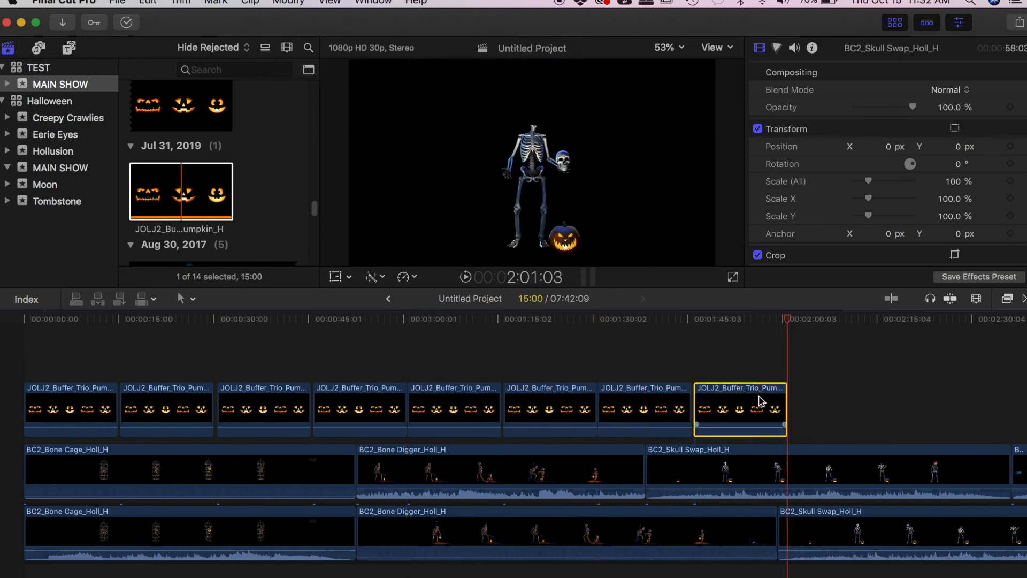
key("Delete")
left_click(651, 424)
left_click_drag(695, 425, 651, 419)
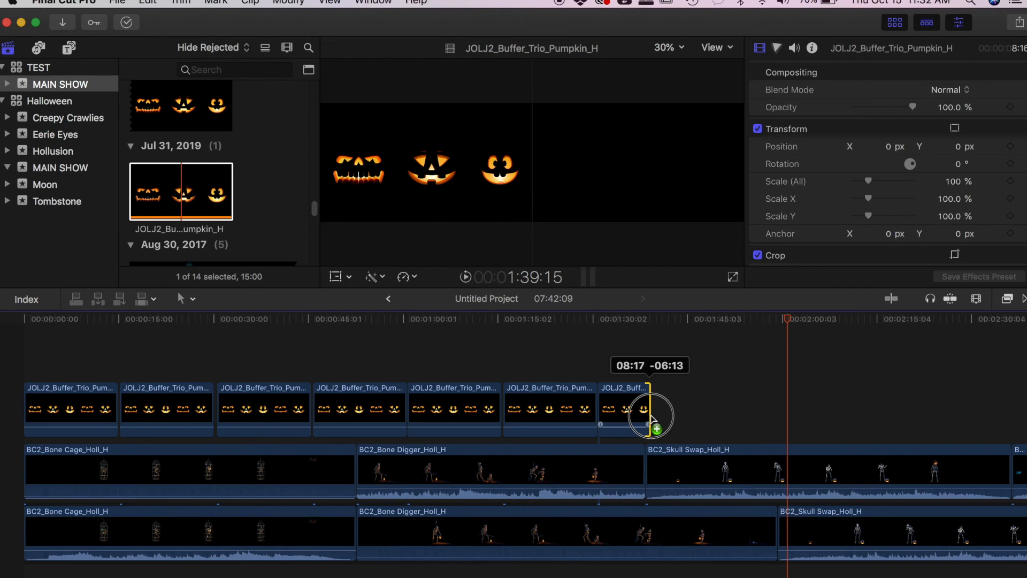
left_click_drag(651, 419, 651, 418)
Step: Select the four JOL2 Trio_Pumpkin clips from Hobnobbin Goblins through Witching Hour and place them on the third layer after the last buffer clip
left_click(686, 420)
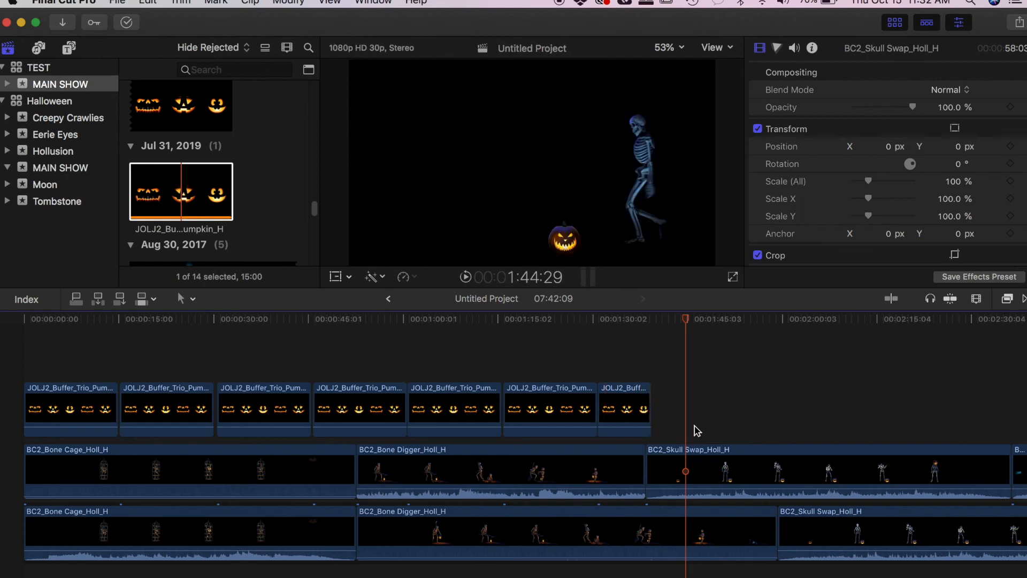
scroll(252, 189, "up", 1)
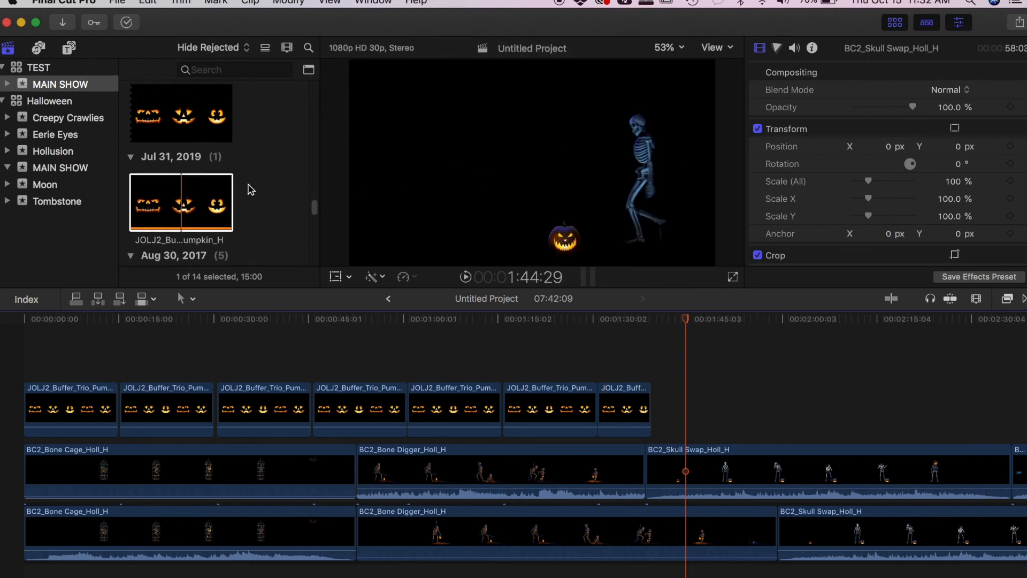
scroll(265, 186, "up", 10)
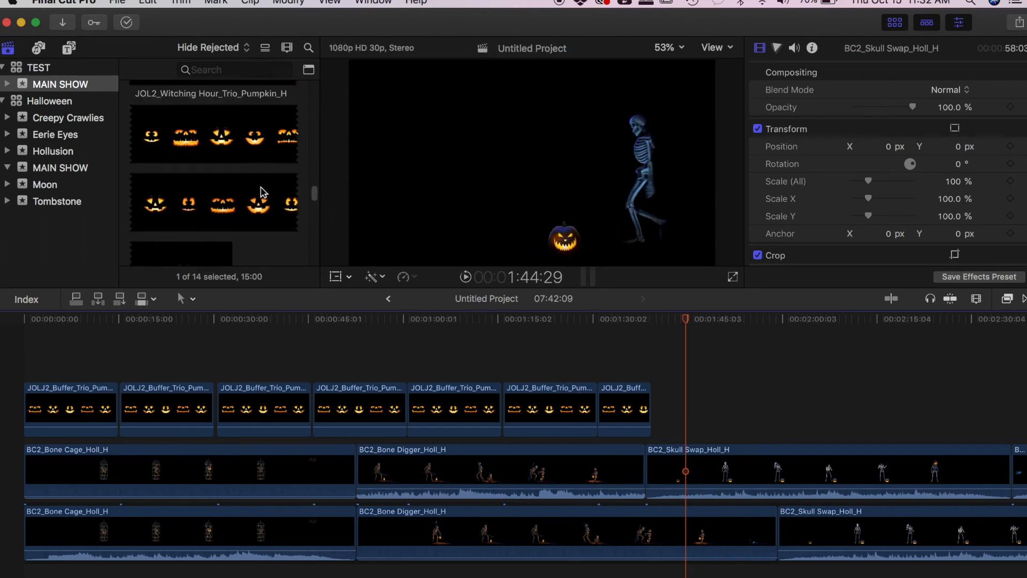
scroll(262, 192, "down", 3)
scroll(261, 190, "down", 10)
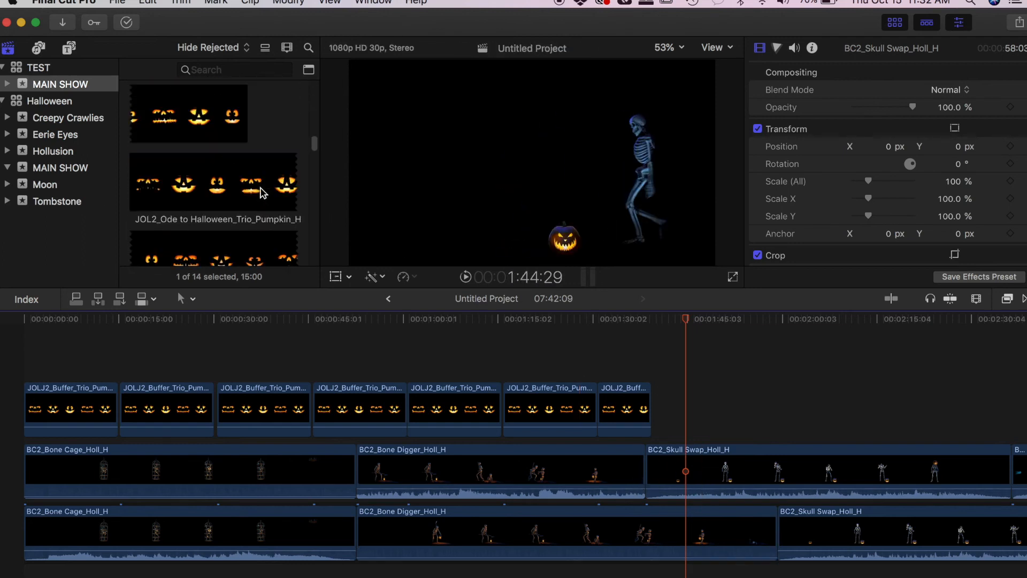
scroll(262, 193, "up", 8)
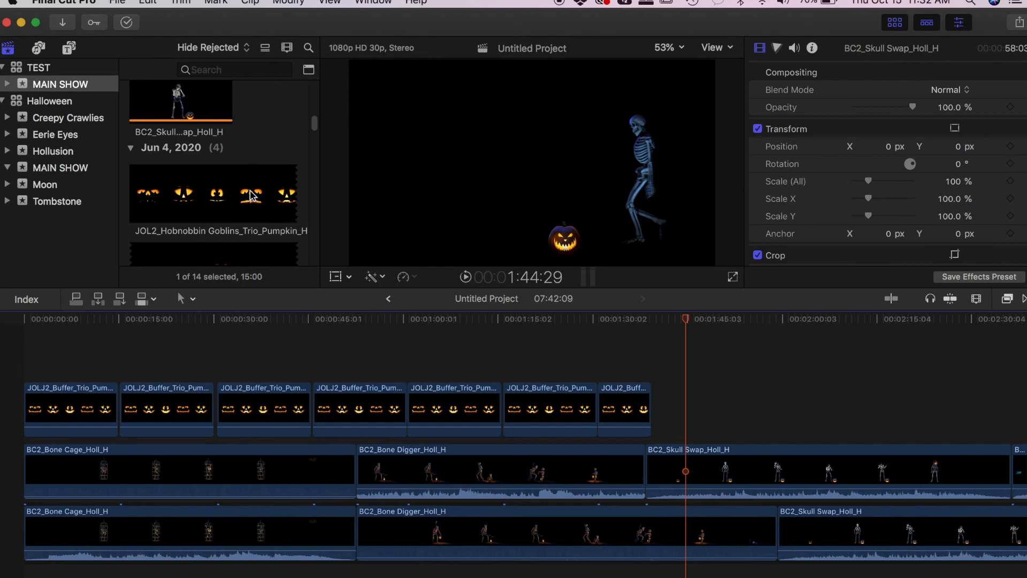
left_click(264, 198)
scroll(254, 195, "down", 4)
scroll(252, 196, "down", 5)
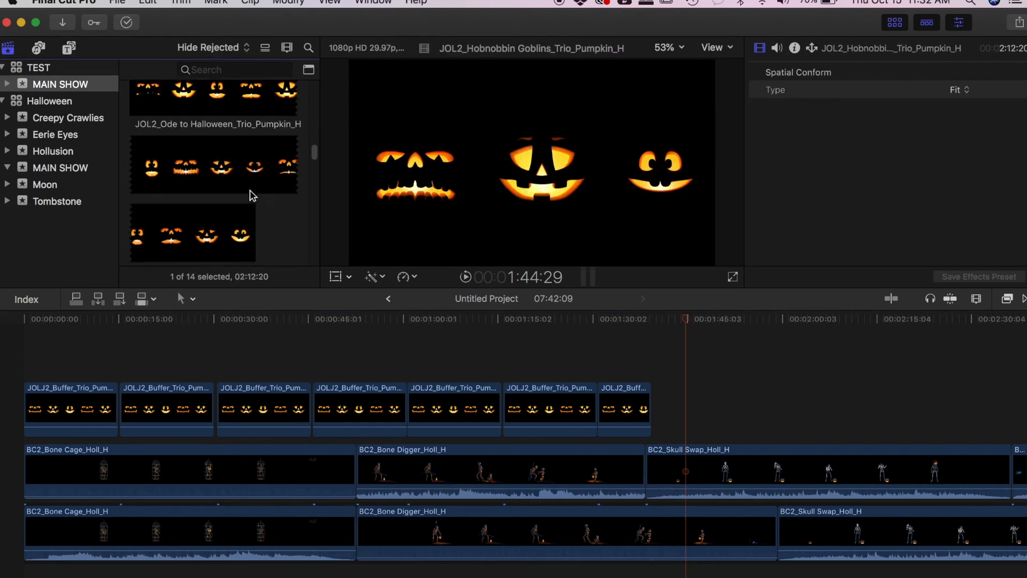
scroll(252, 196, "down", 5)
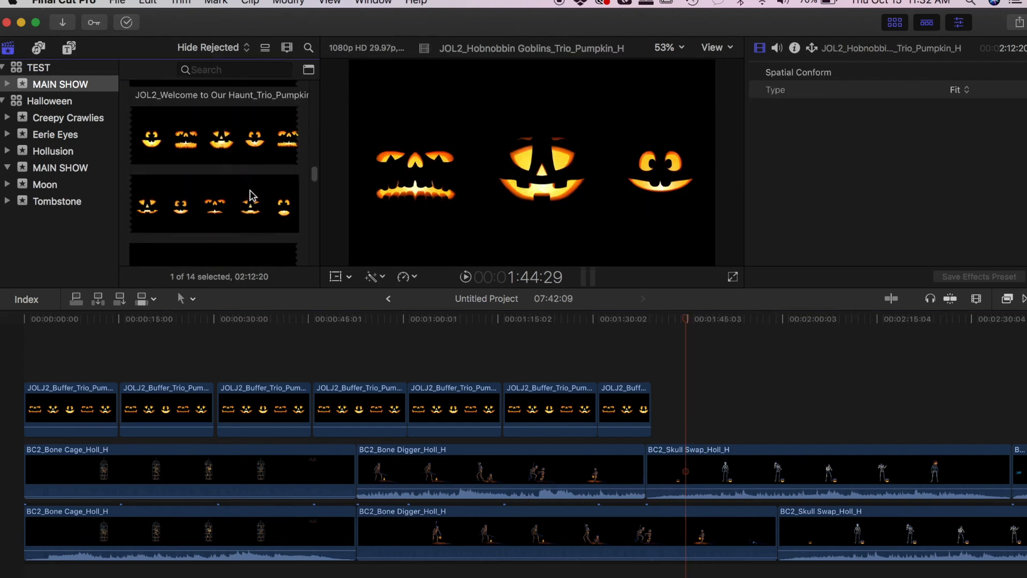
scroll(252, 196, "down", 5)
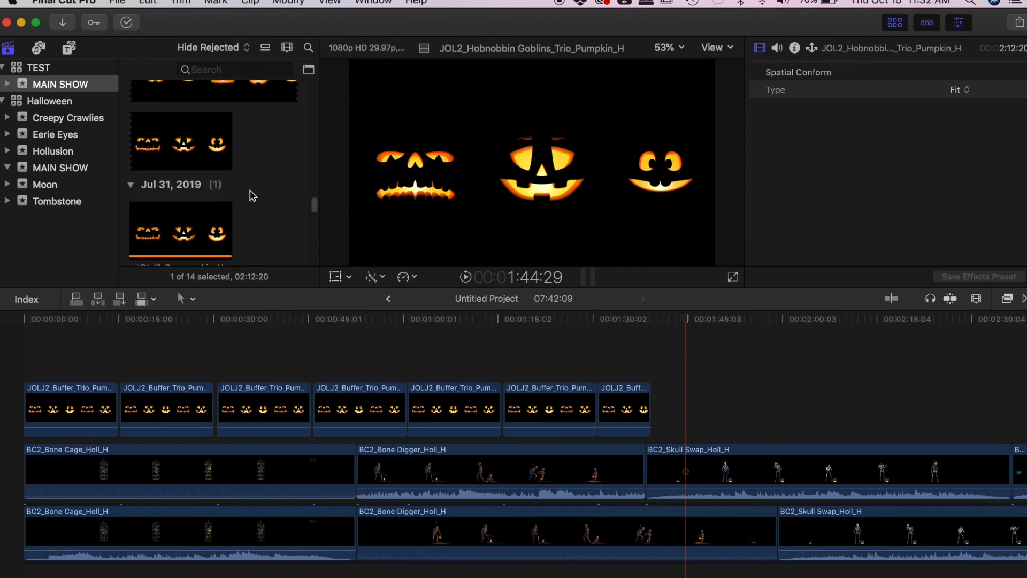
left_click(164, 145, "shift")
left_click_drag(188, 136, 676, 389)
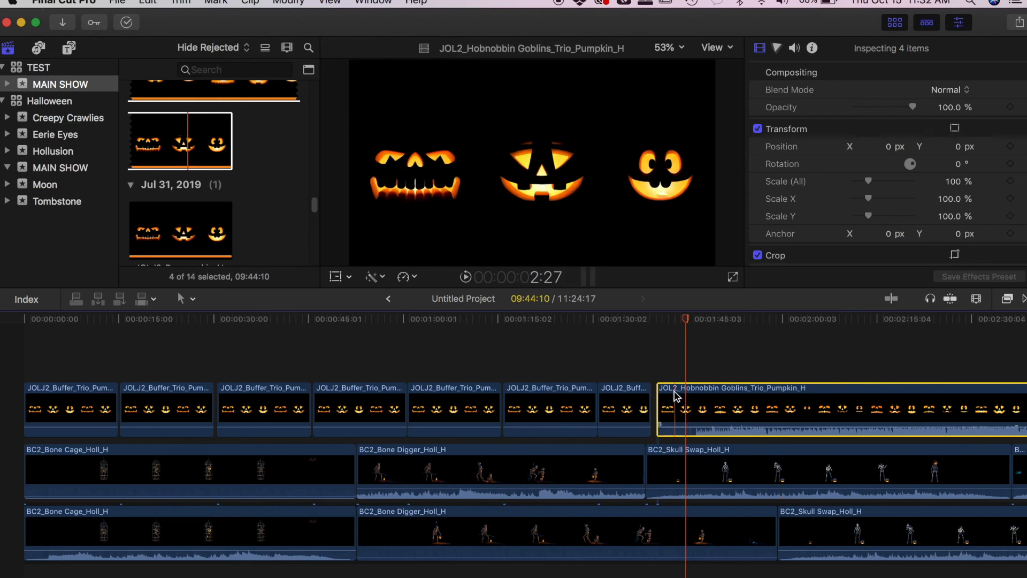
Step: Lower the audio level of both BC2_Skull Swap clips and move the Hobnobbin Goblins clip closer to the last buffer clip
left_click(634, 351)
left_click_drag(721, 488, 723, 496)
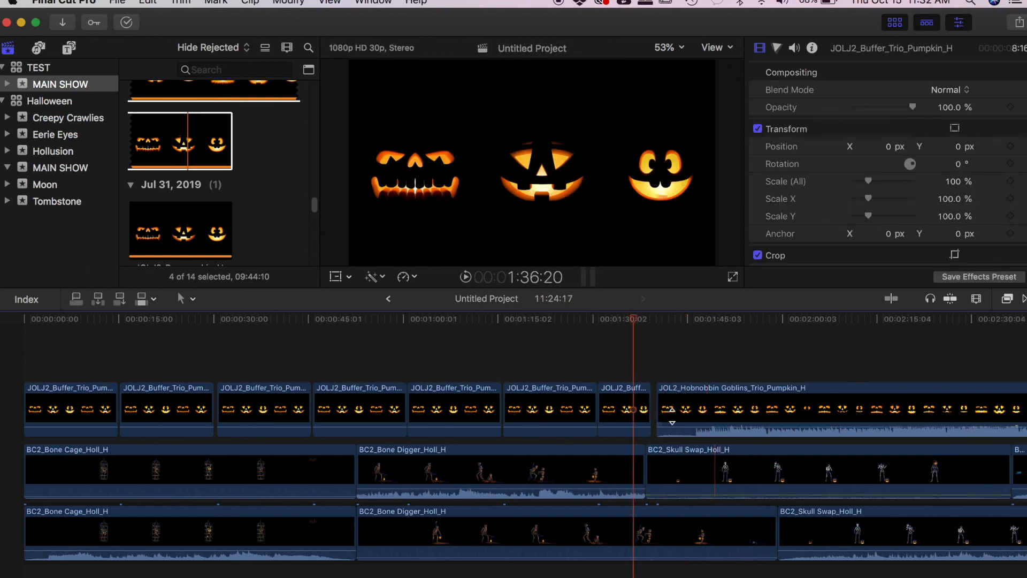
left_click_drag(687, 405, 684, 405)
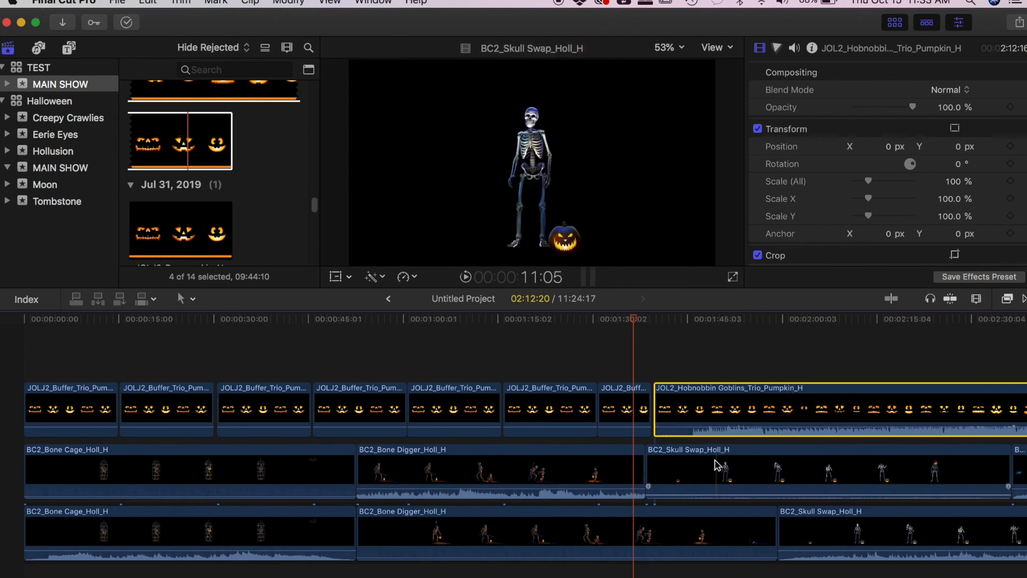
left_click_drag(824, 548, 827, 556)
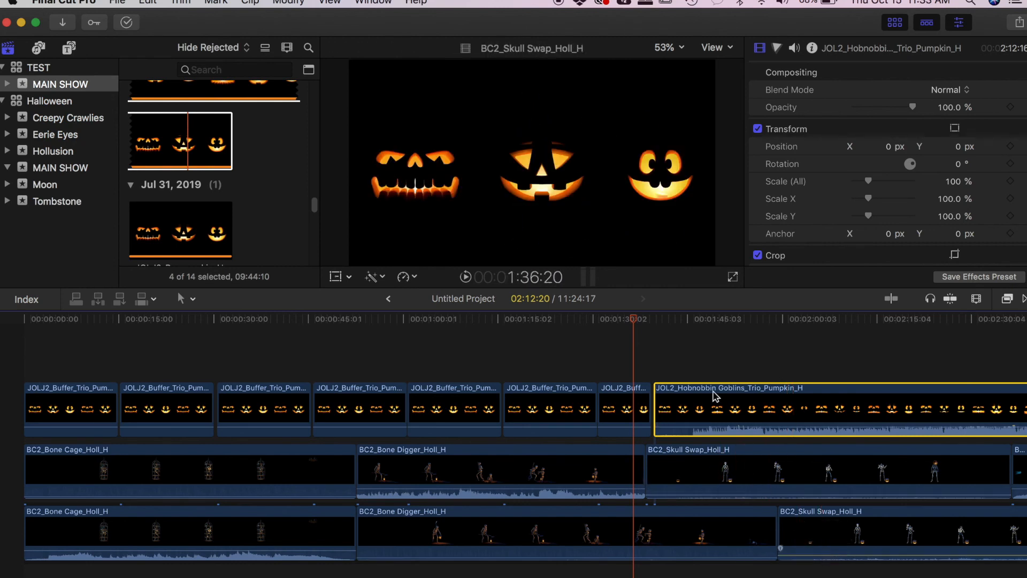
Step: Review the added pumpkin clips, playing the project from the start and from near the end of the last buffer clip while adjusting the system volume
scroll(680, 387, "right", 10)
scroll(679, 384, "right", 8)
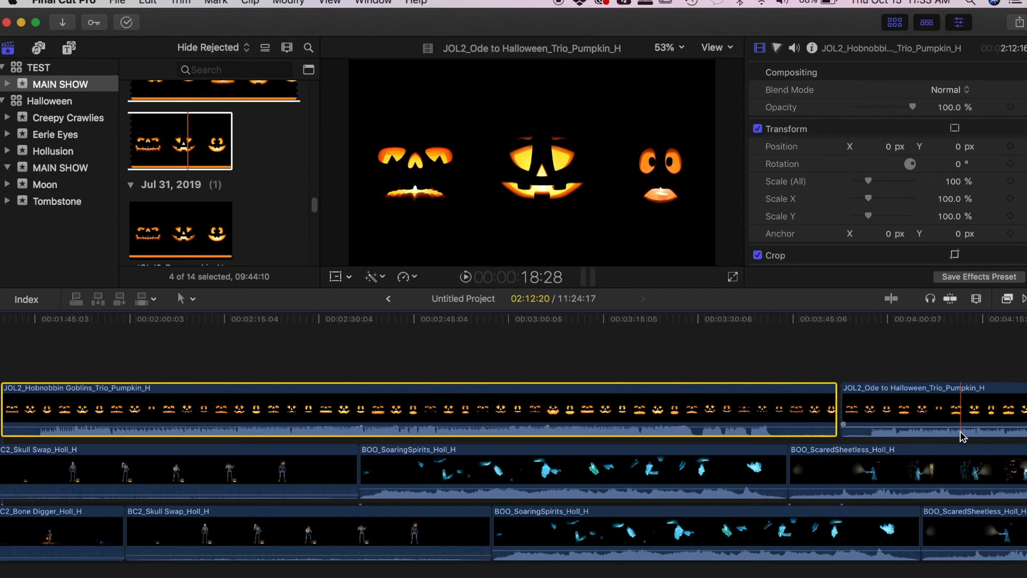
scroll(583, 357, "left", 10)
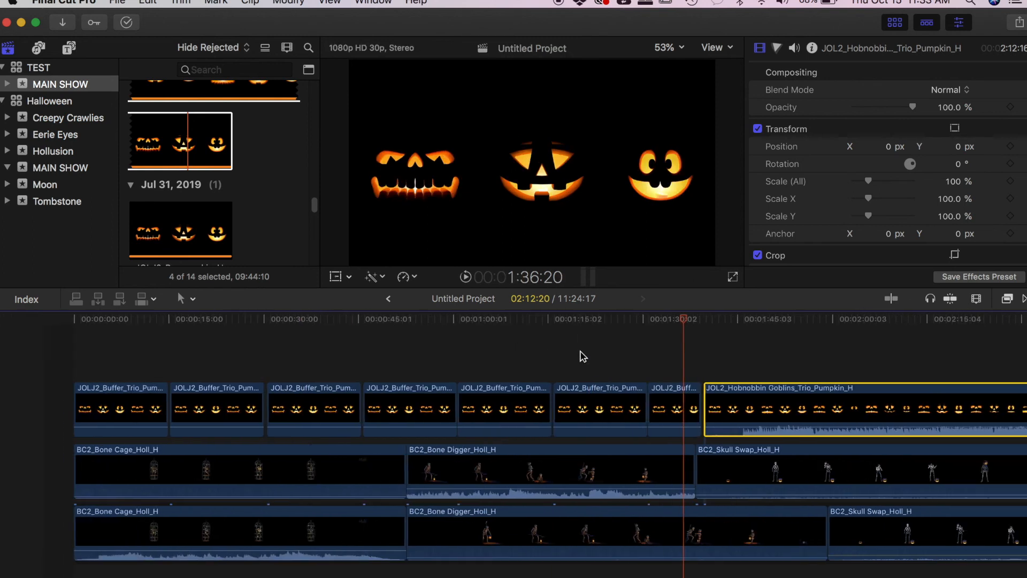
left_click(24, 332)
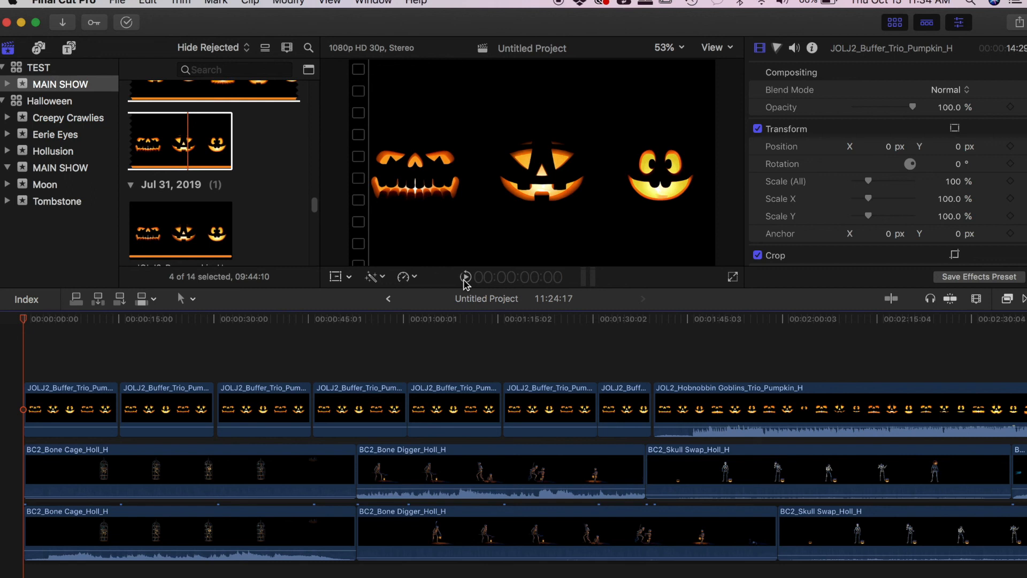
left_click(465, 278)
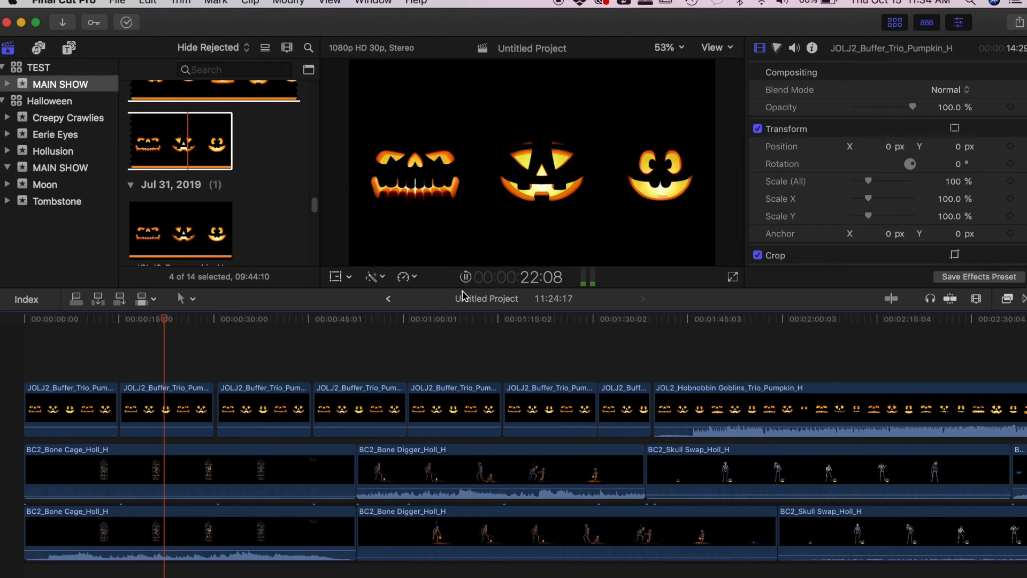
left_click(635, 319)
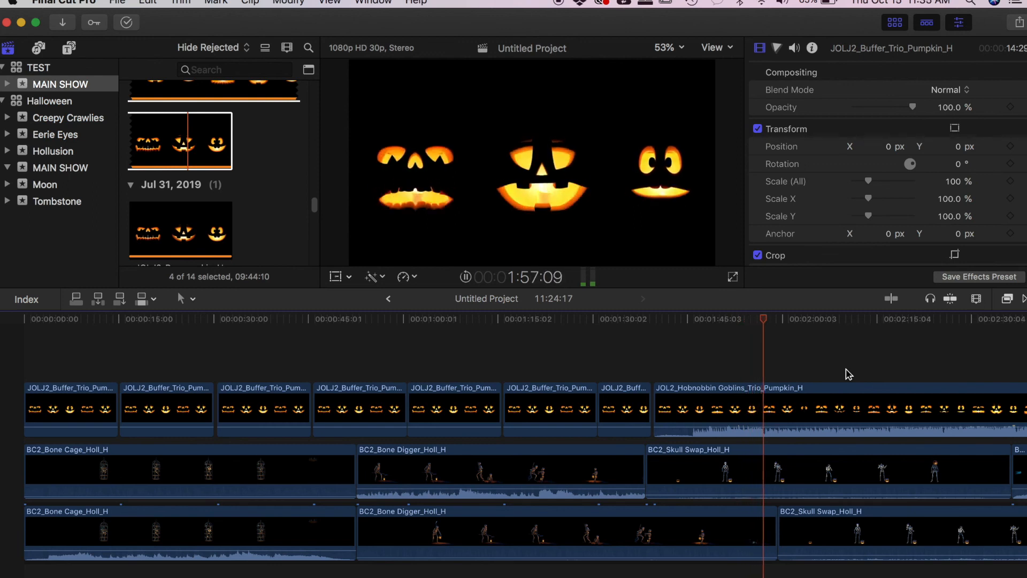
key("XF86AudioLowerVolume")
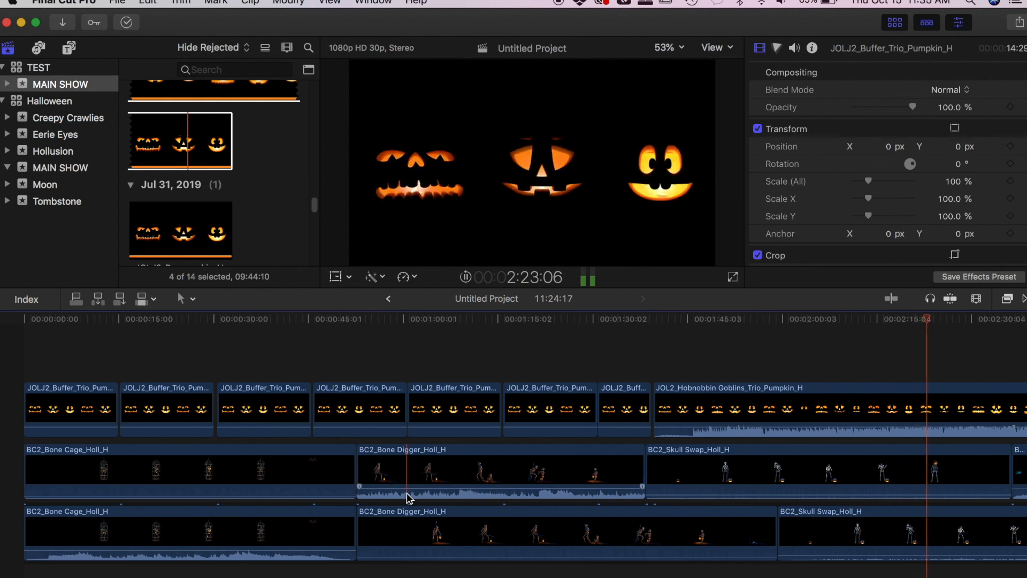
key("XF86AudioRaiseVolume")
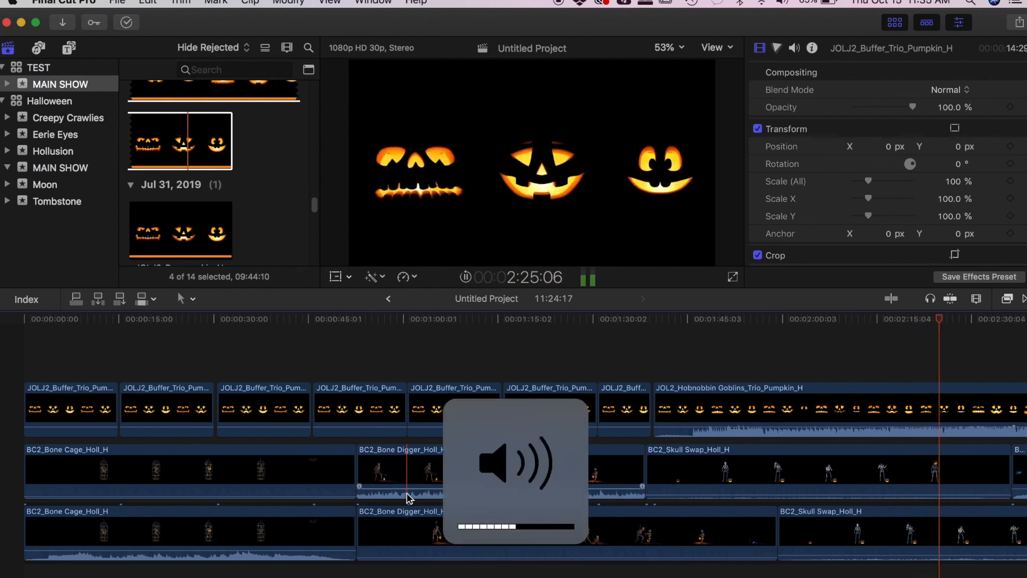